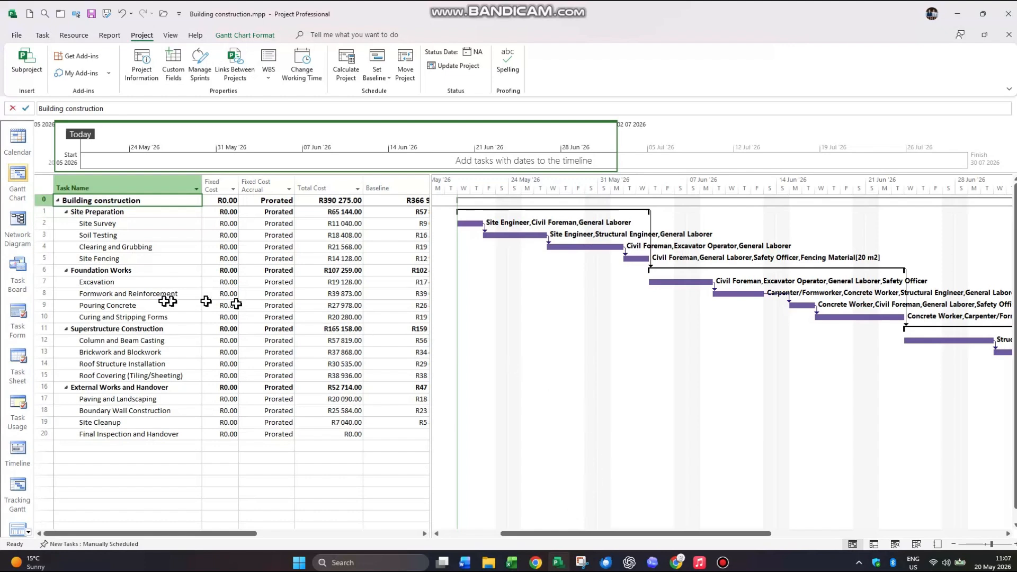
Widen the task table to show all cost columns and examine the Baseline and Variance values for all tasks
drag(432, 277, 779, 282)
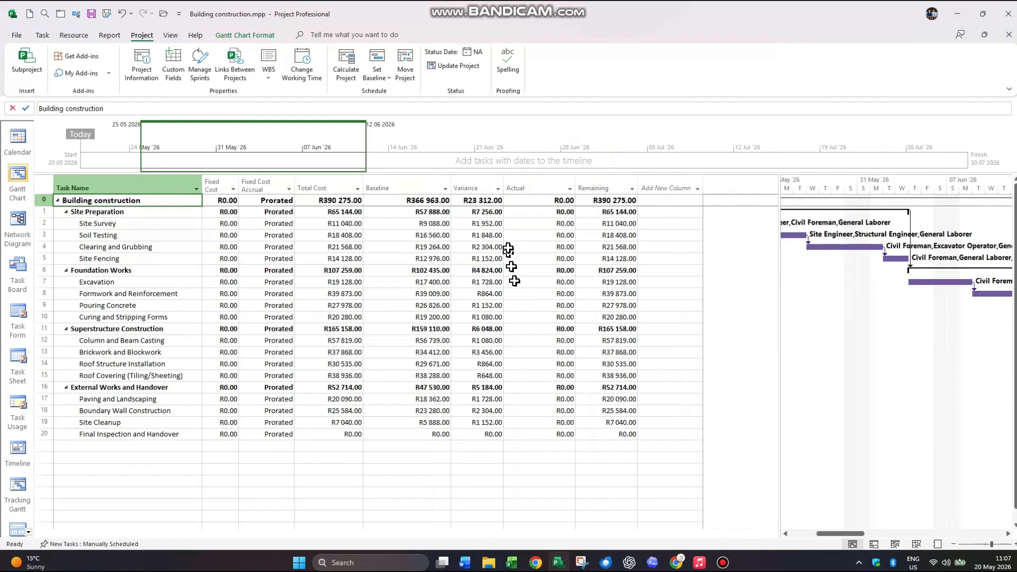
drag(482, 200, 486, 434)
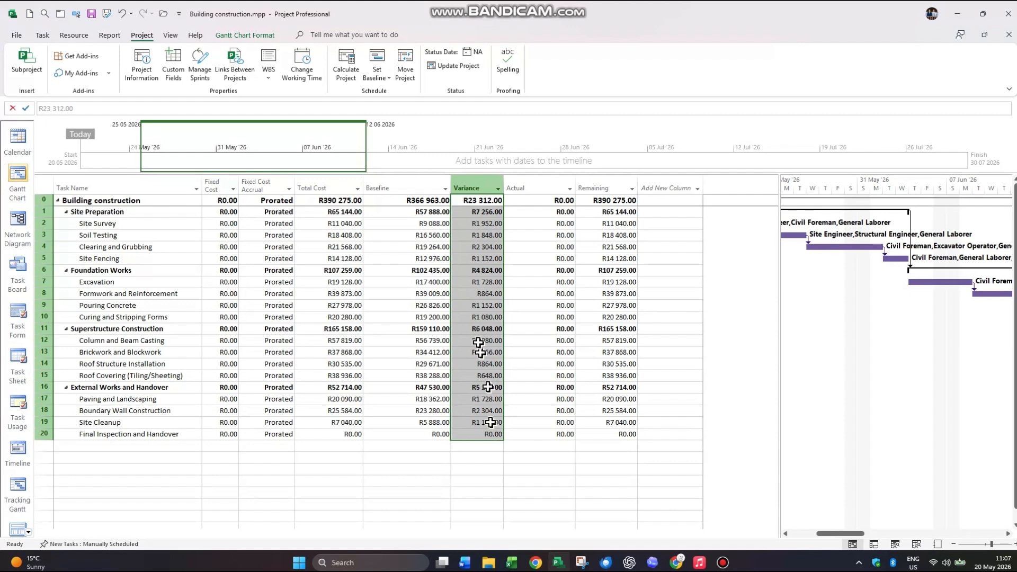
drag(431, 200, 439, 434)
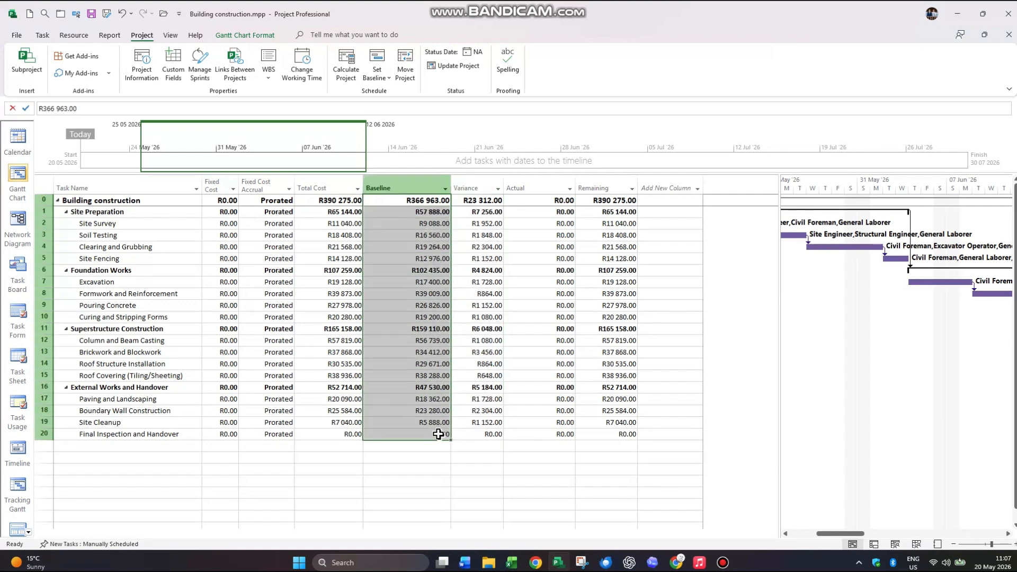
drag(486, 200, 480, 436)
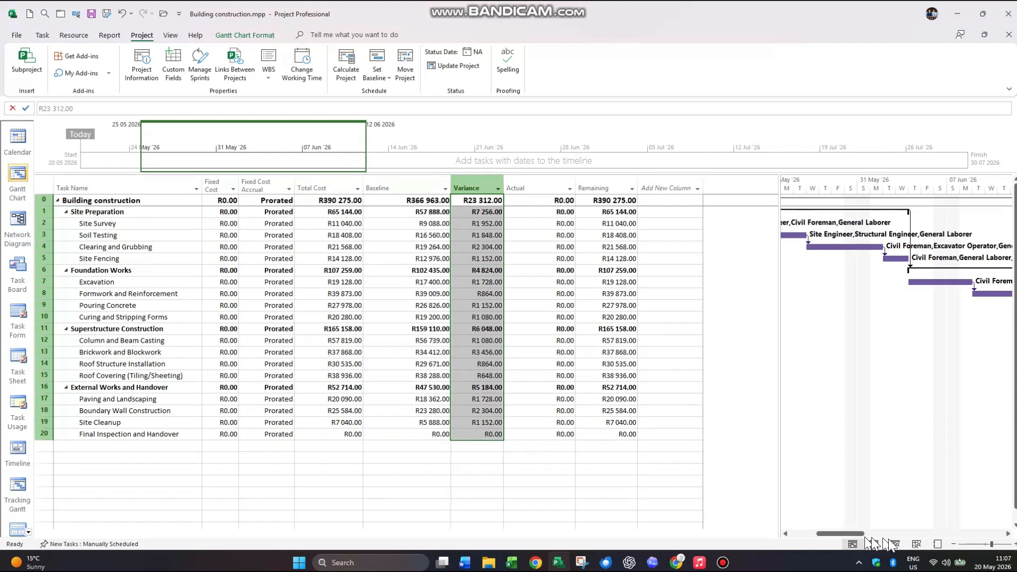
Display the Resource Sheet and examine the Cost Variance column against the resources' standard rates
click(917, 544)
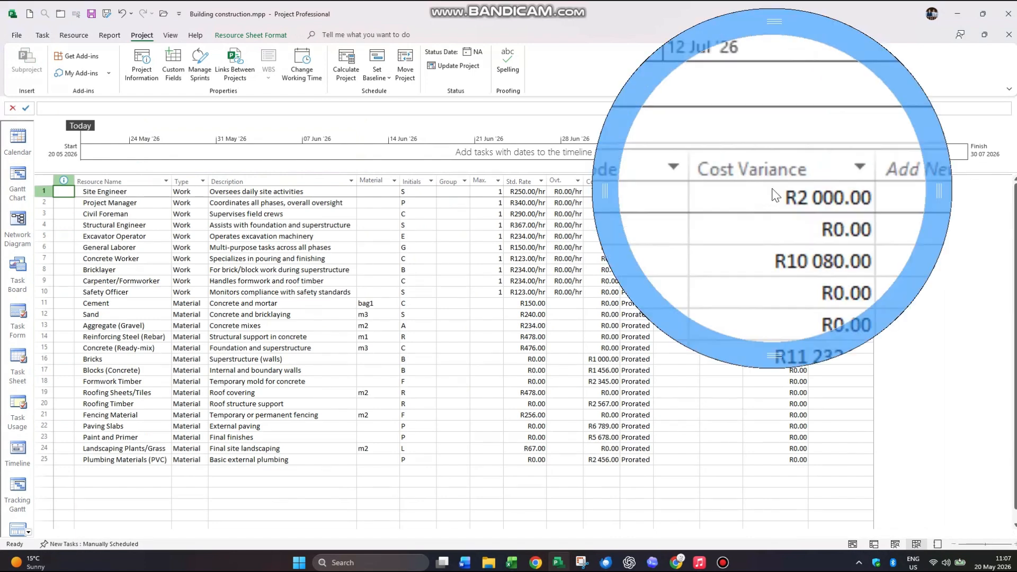
drag(796, 357, 813, 391)
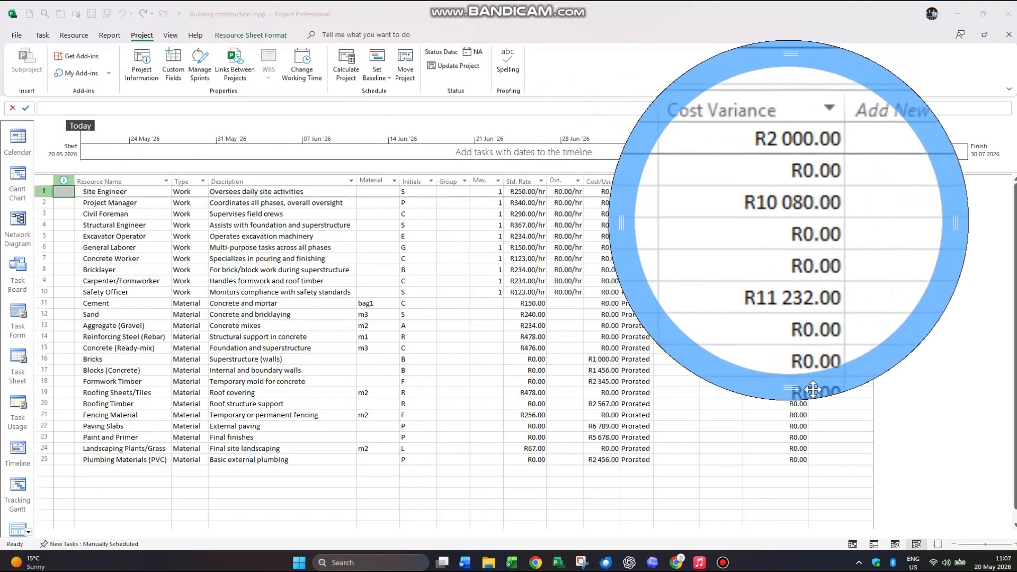
key(Escape)
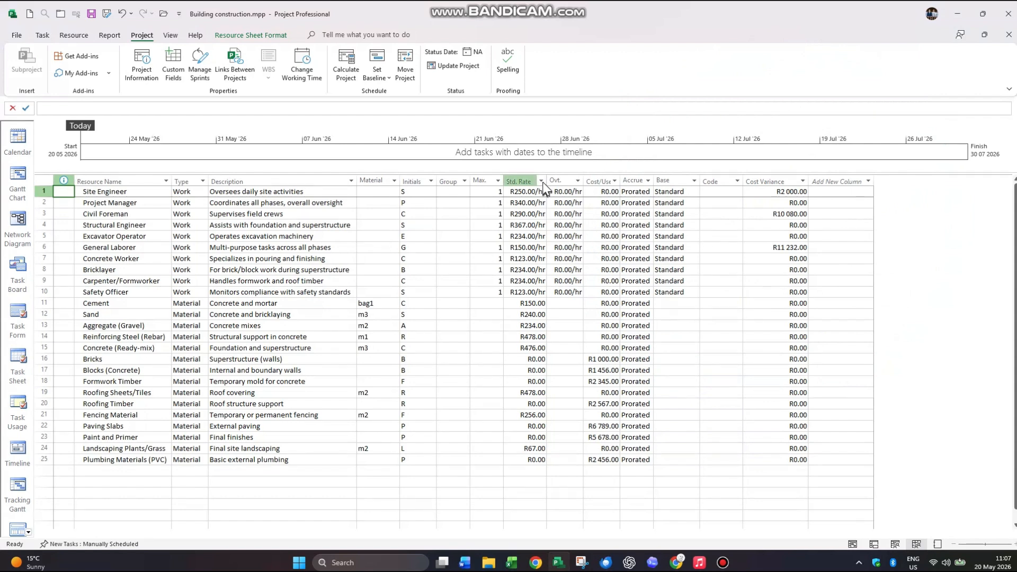
click(522, 191)
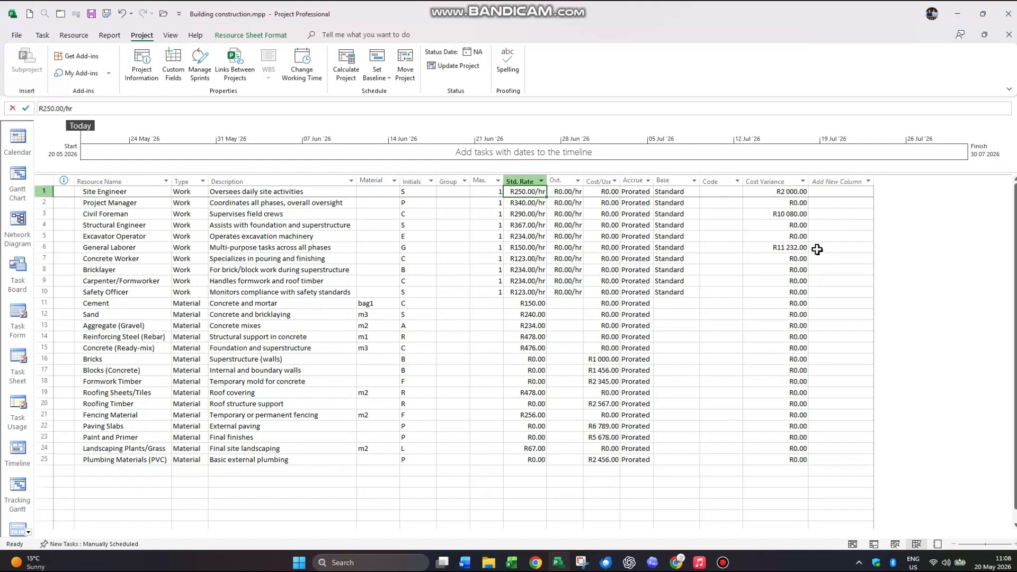
click(782, 180)
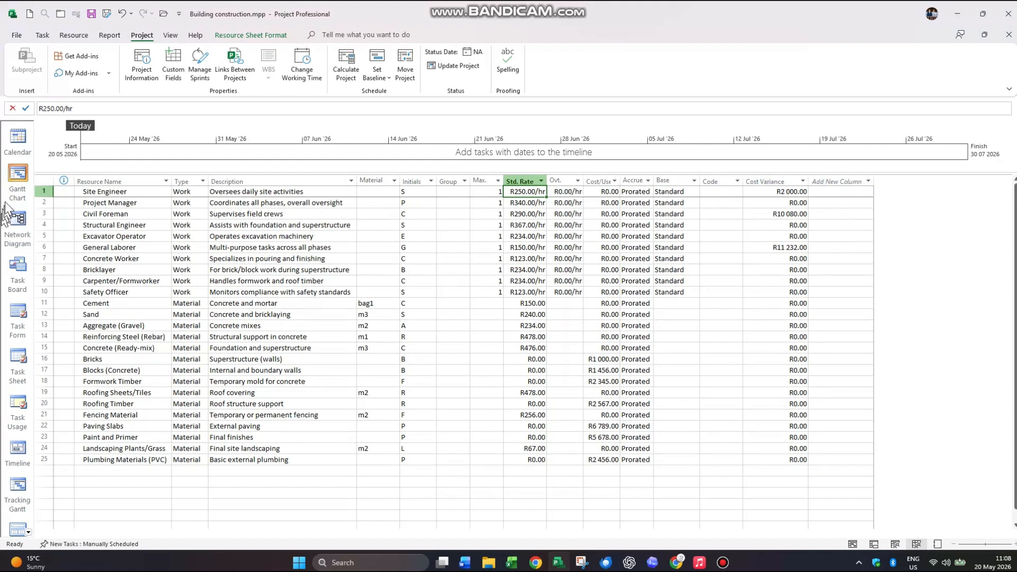
Return to the Gantt Chart, apply the Entry table, and examine the resources assigned to the tasks
click(17, 180)
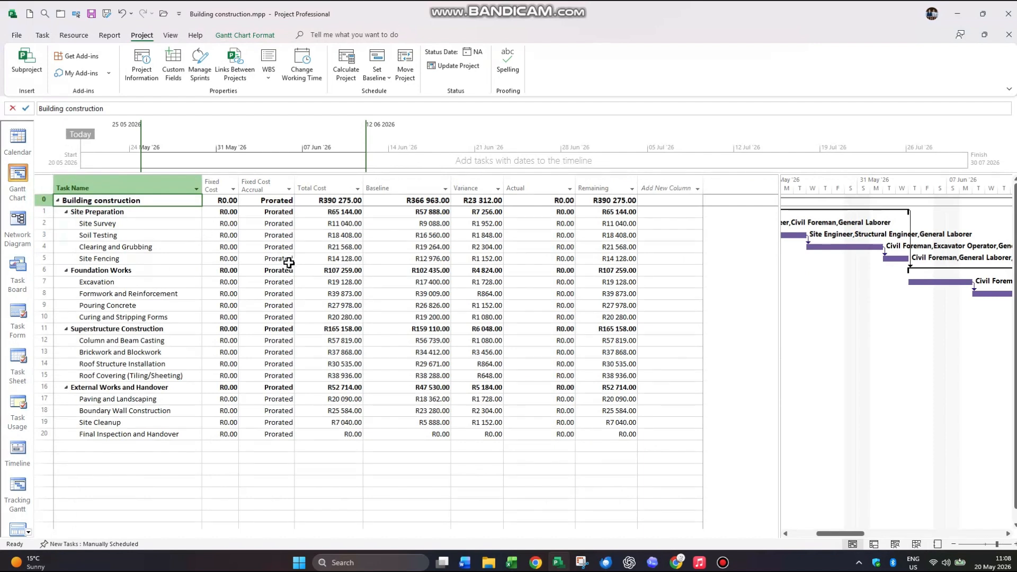
click(281, 248)
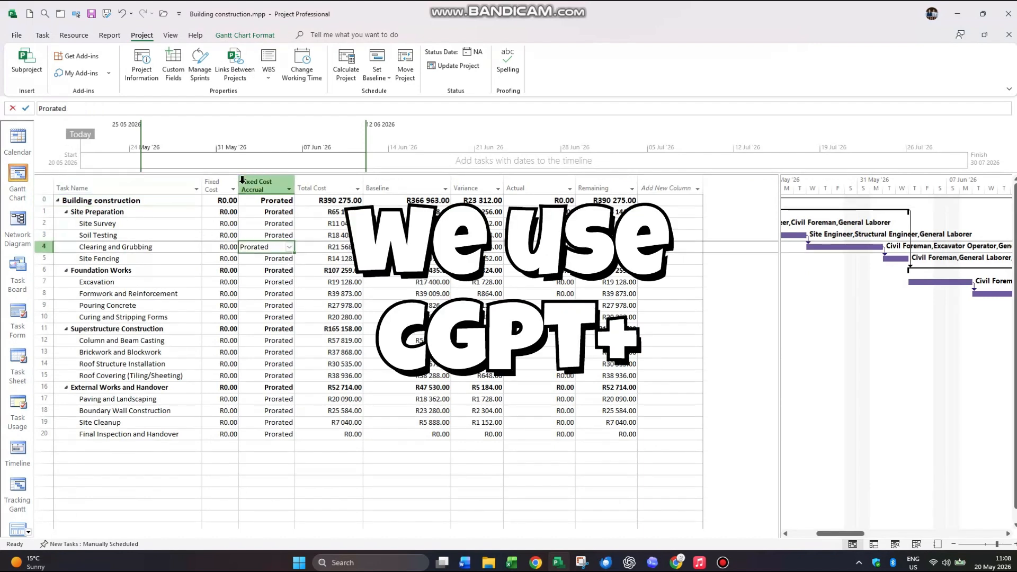
click(172, 37)
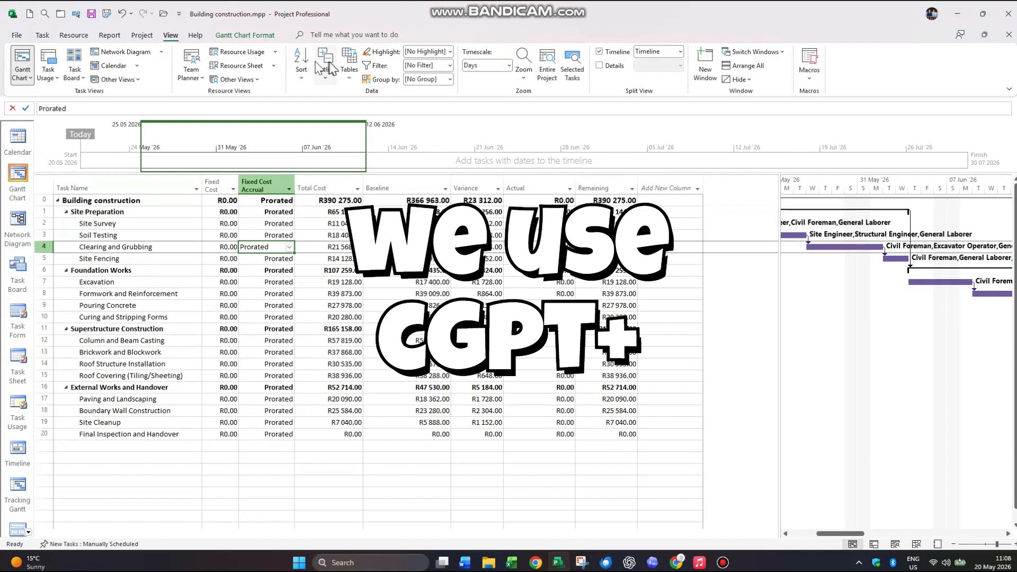
click(349, 66)
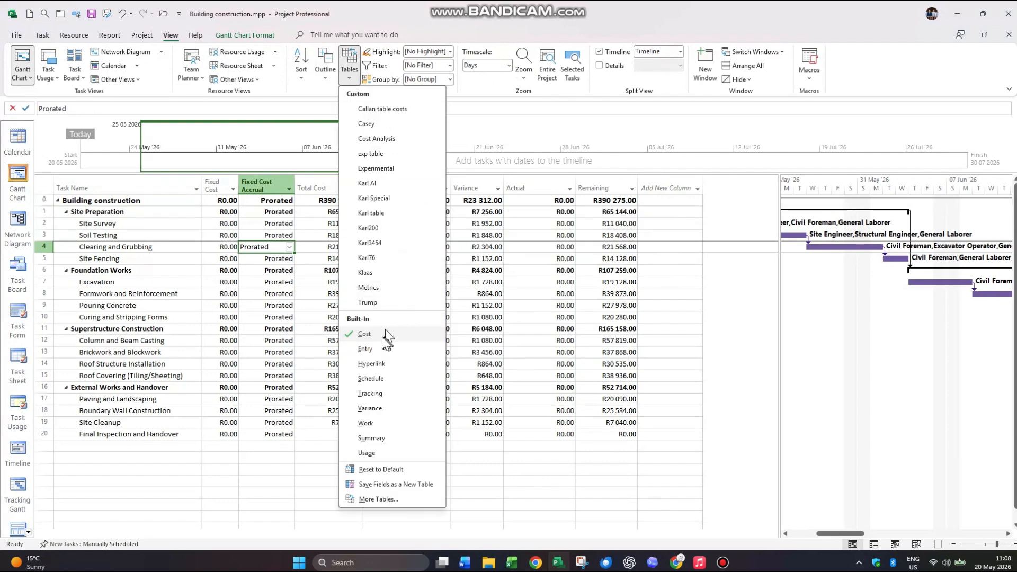
click(365, 348)
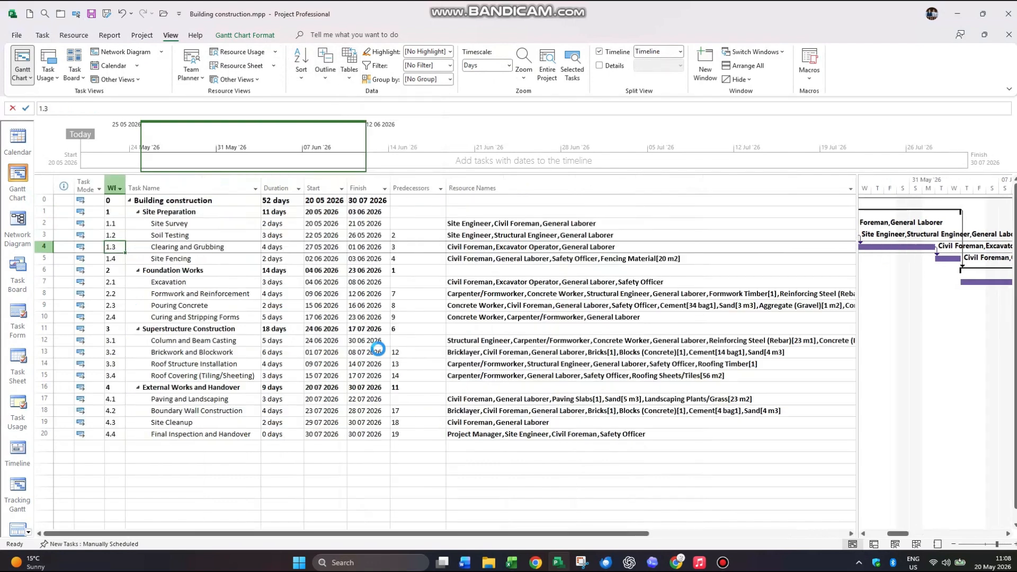
click(461, 223)
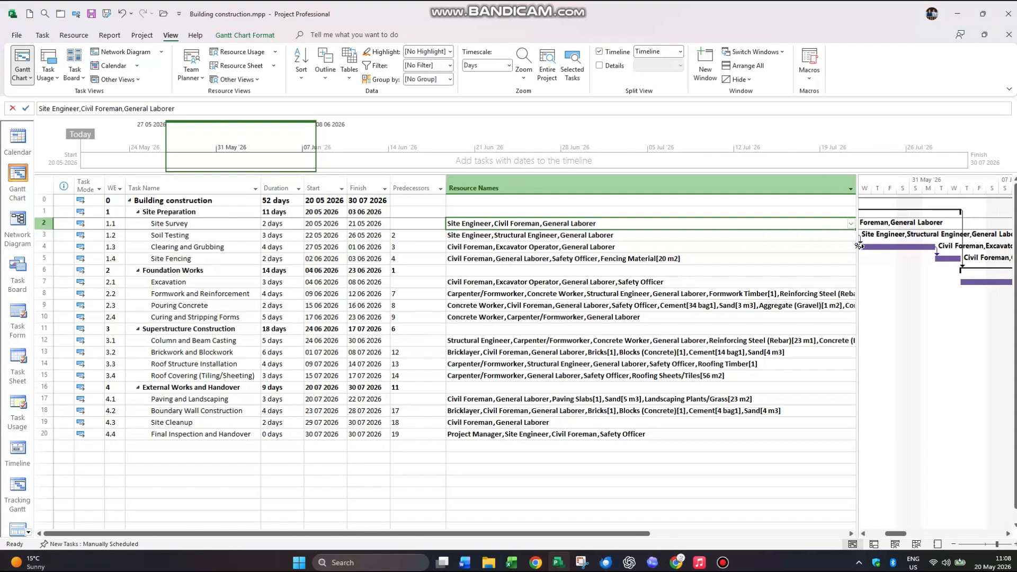
drag(858, 249, 825, 249)
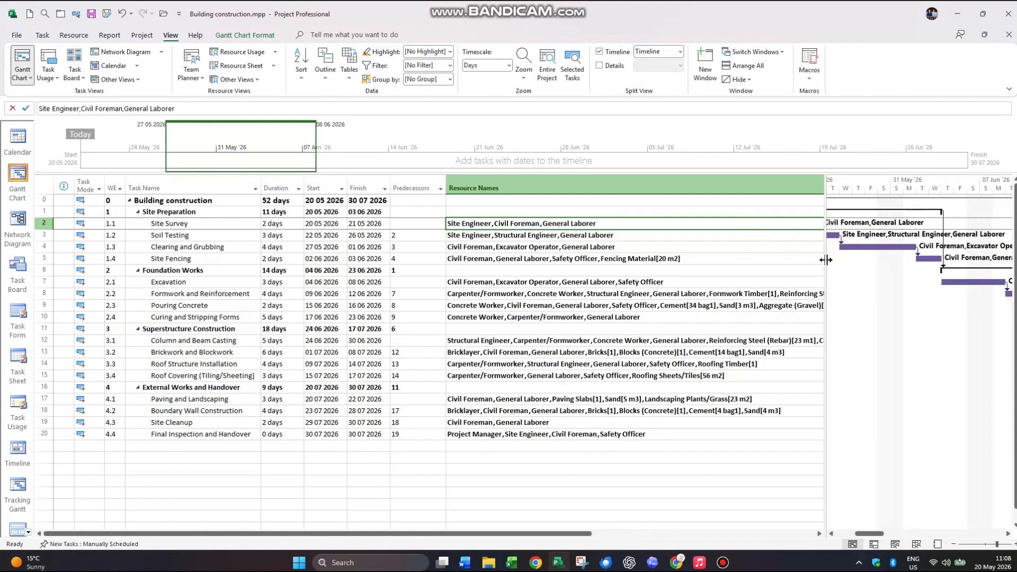
Apply the Cost table to the Gantt Chart and select its task rows from Task Name through Remaining
click(348, 81)
click(393, 343)
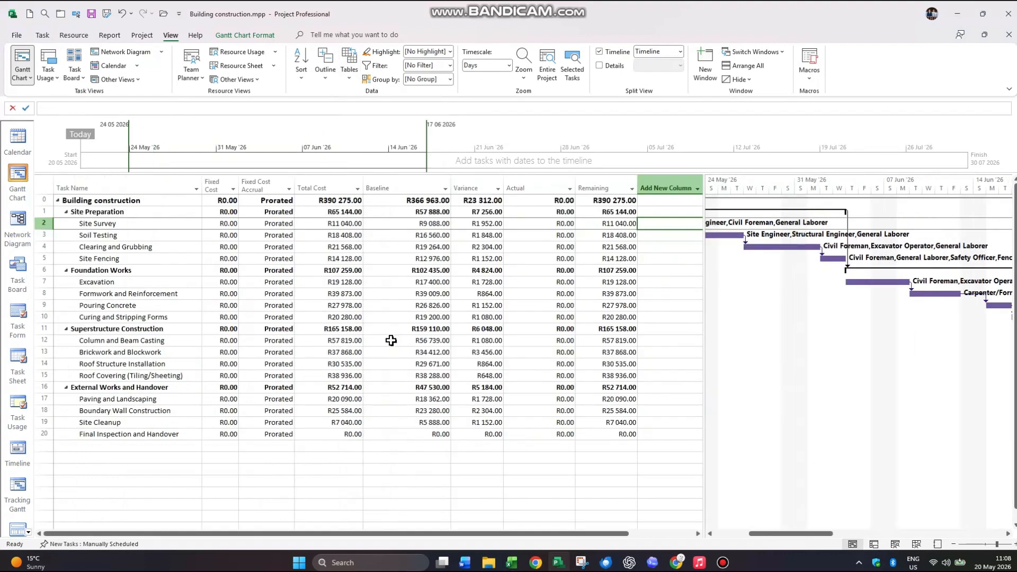
drag(82, 201, 604, 436)
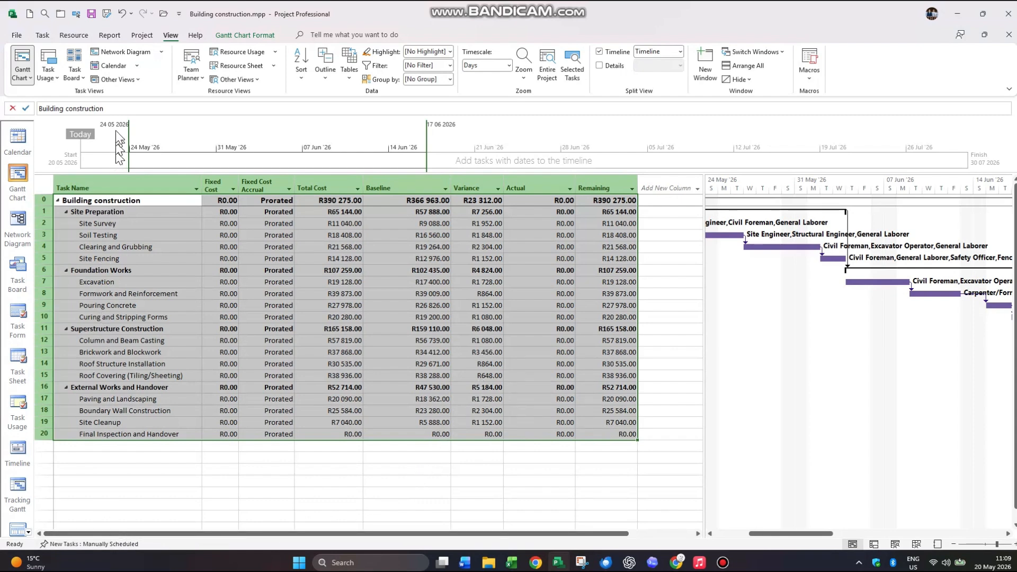
Insert a WBS column before Task Name in the Cost table and narrow it to fit its codes
click(89, 187)
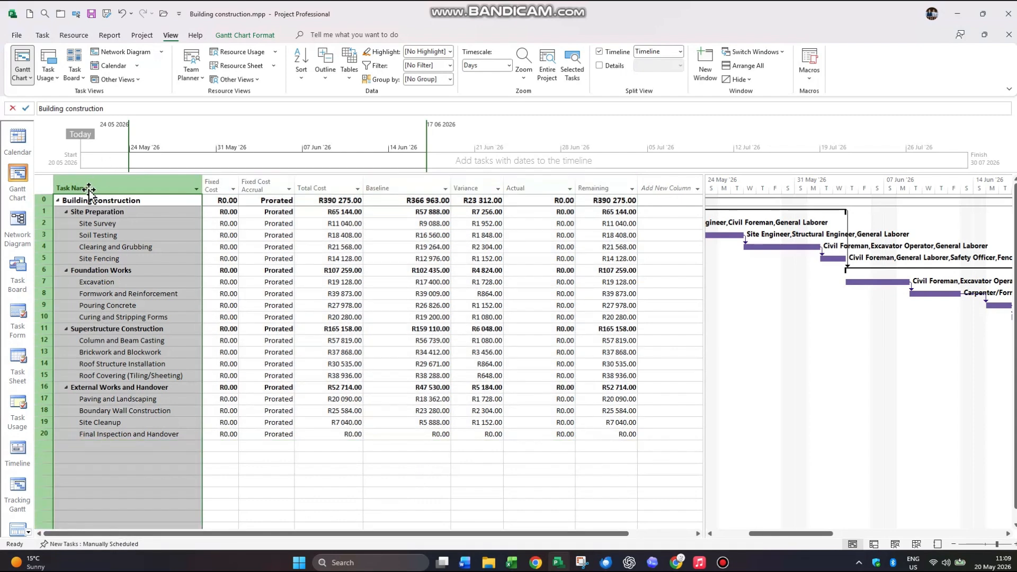
right_click(89, 189)
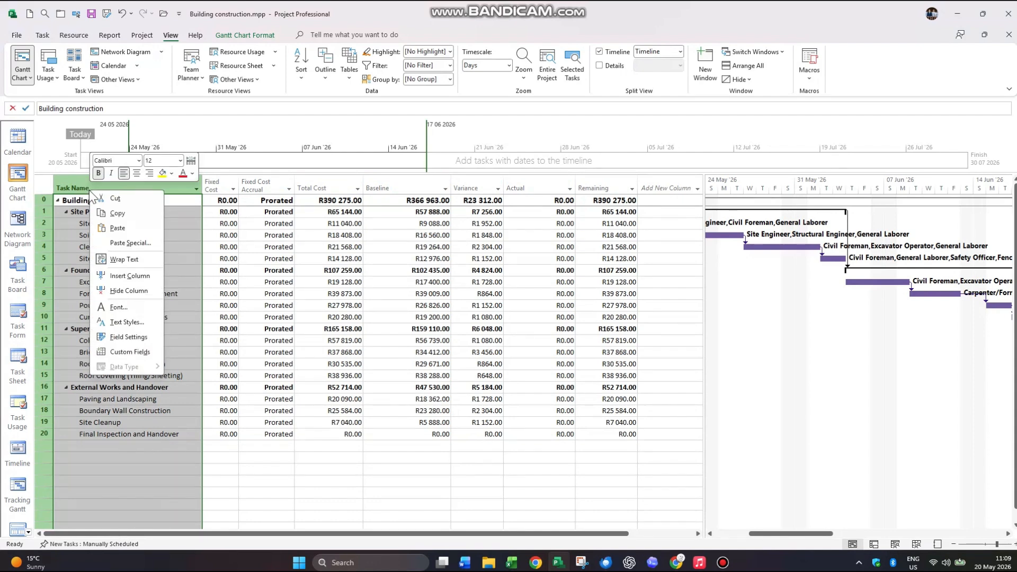
click(124, 276)
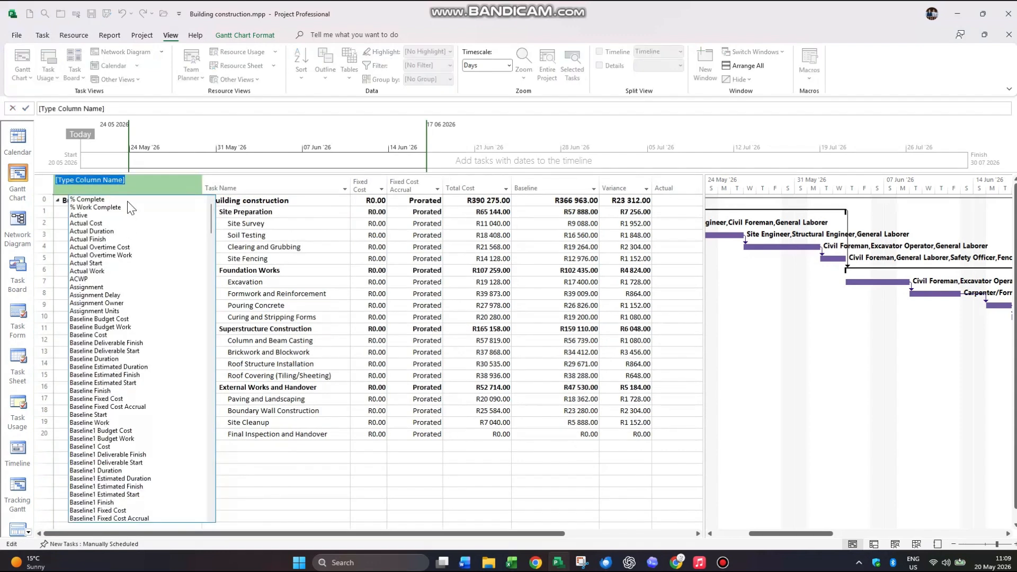
text(WBS)
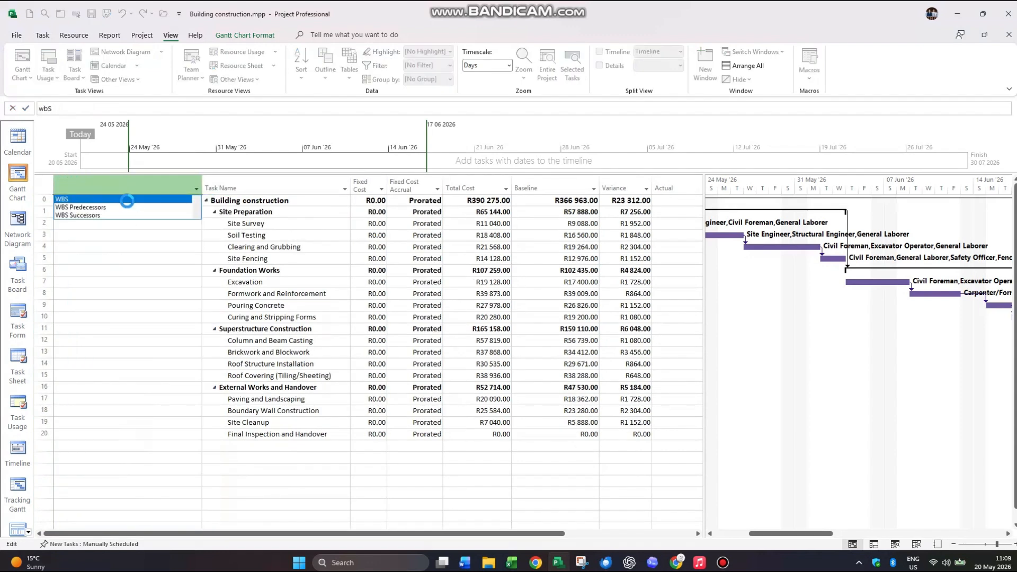
click(127, 201)
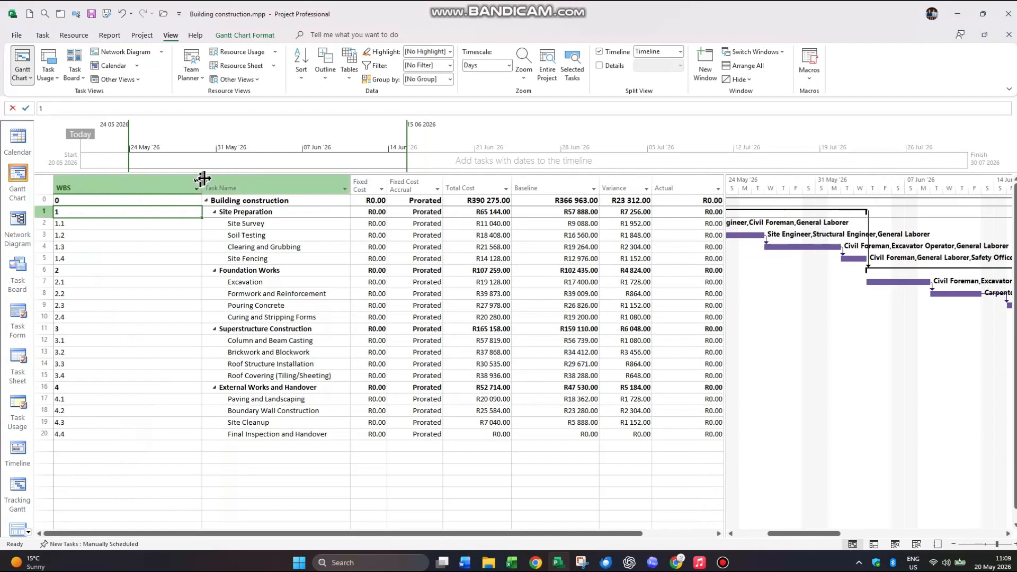
drag(204, 182, 81, 185)
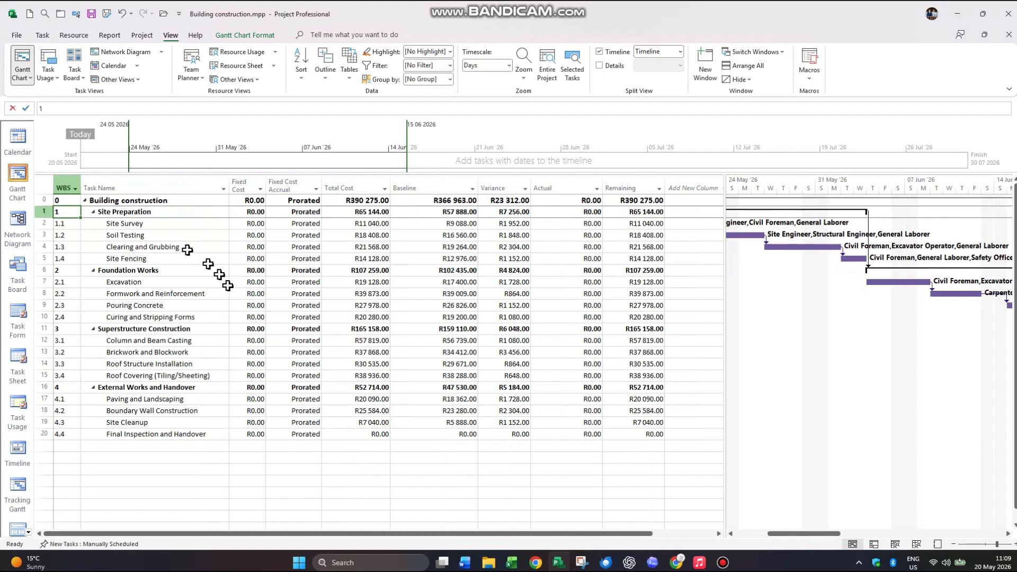
Copy the cost data of all tasks, from the WBS column through the Remaining column
drag(68, 200, 630, 434)
right_click(630, 432)
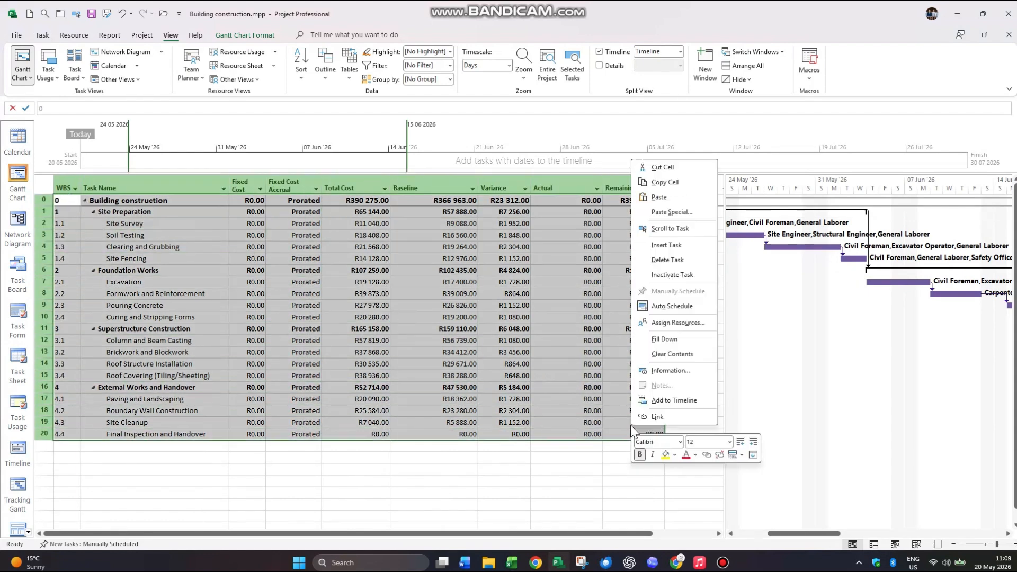
click(671, 182)
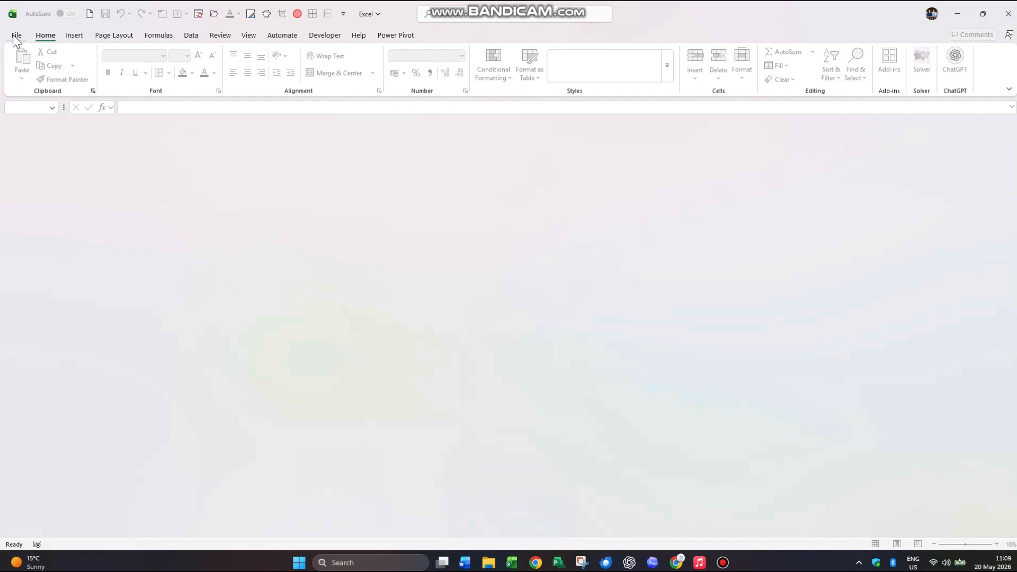
Create a blank workbook in Excel and paste the copied cost table at cell A1
click(14, 36)
click(168, 116)
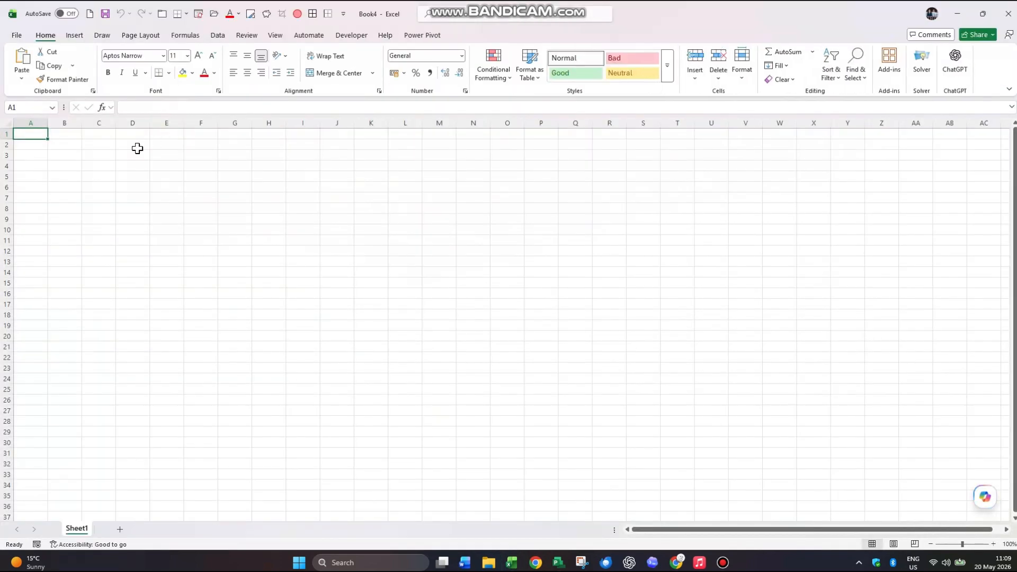
key(ctrl+v)
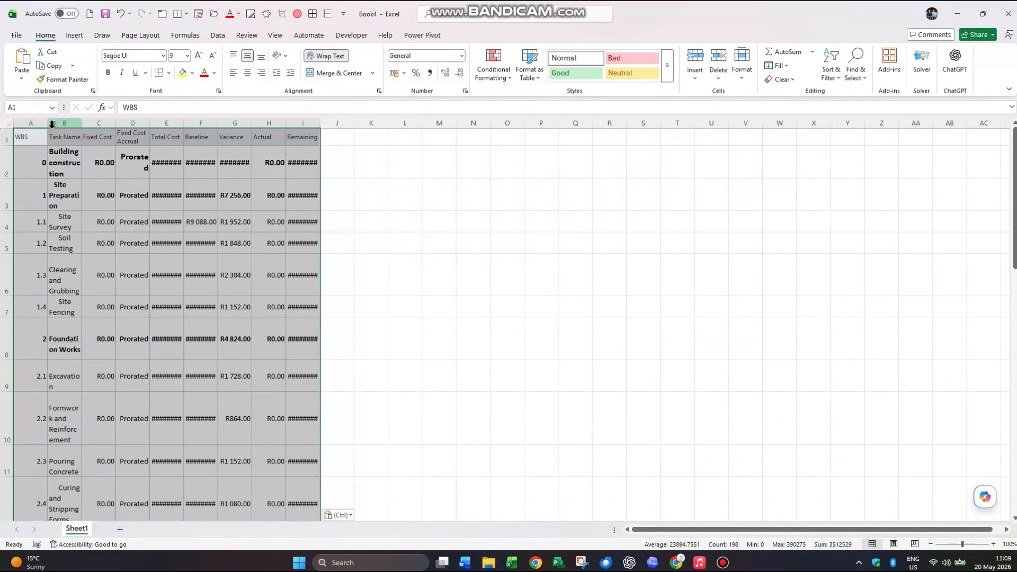
Auto-fit columns A to I of the pasted table and shrink rows 2 to 22 to single-line height
drag(30, 123, 311, 123)
double_click(320, 126)
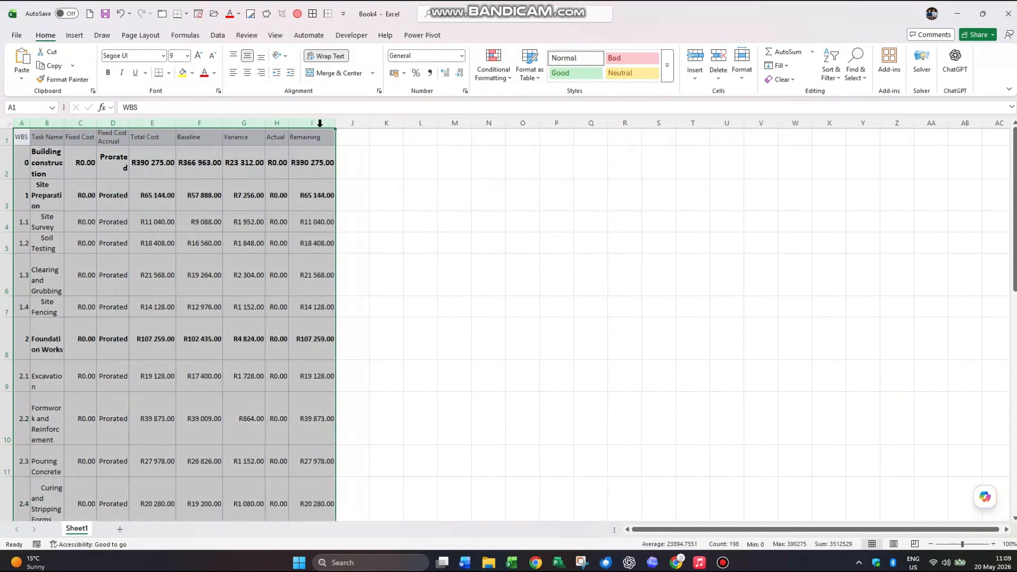
click(10, 158)
drag(10, 157, 9, 415)
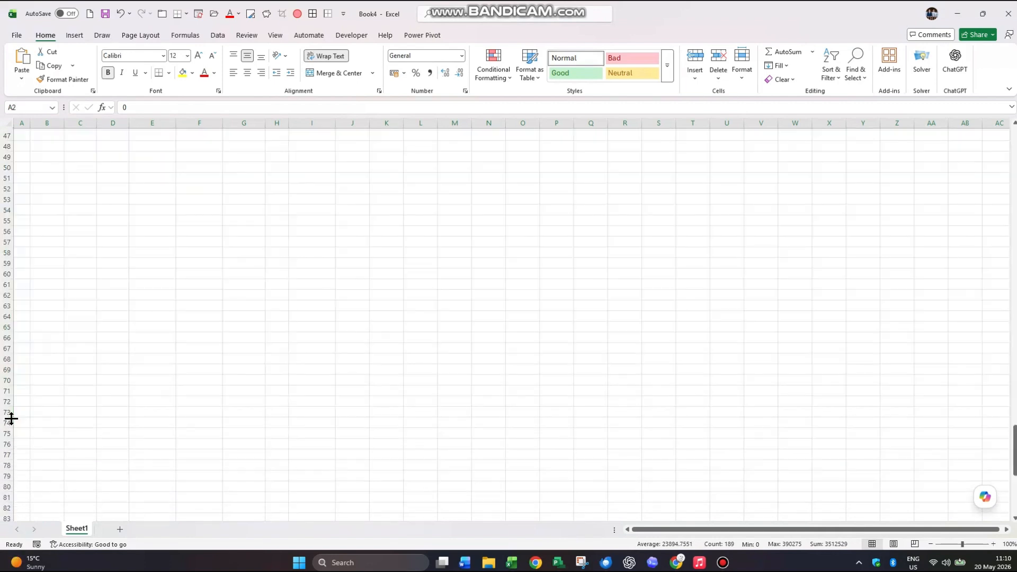
scroll(238, 227, up, 15)
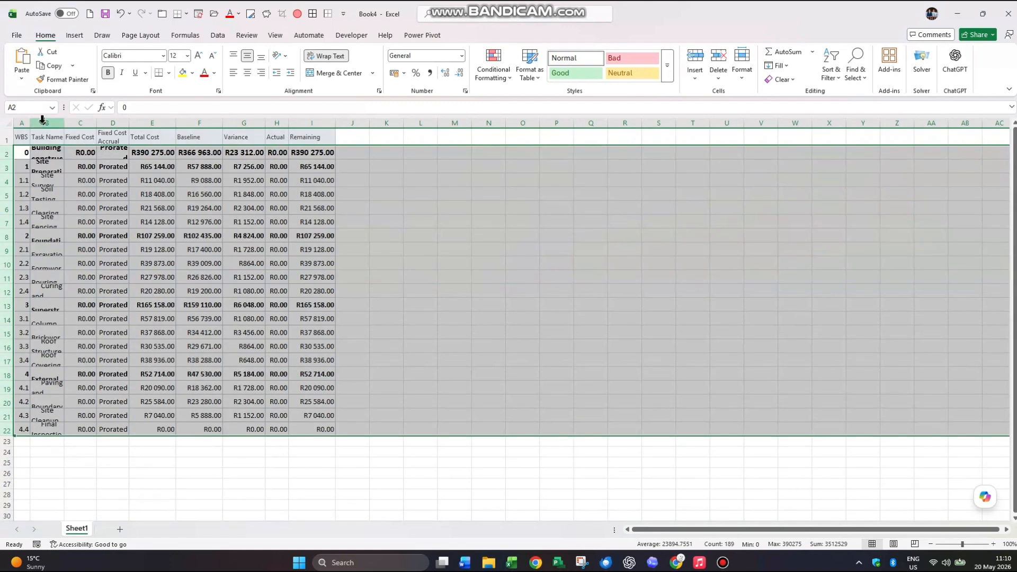
drag(45, 117, 311, 117)
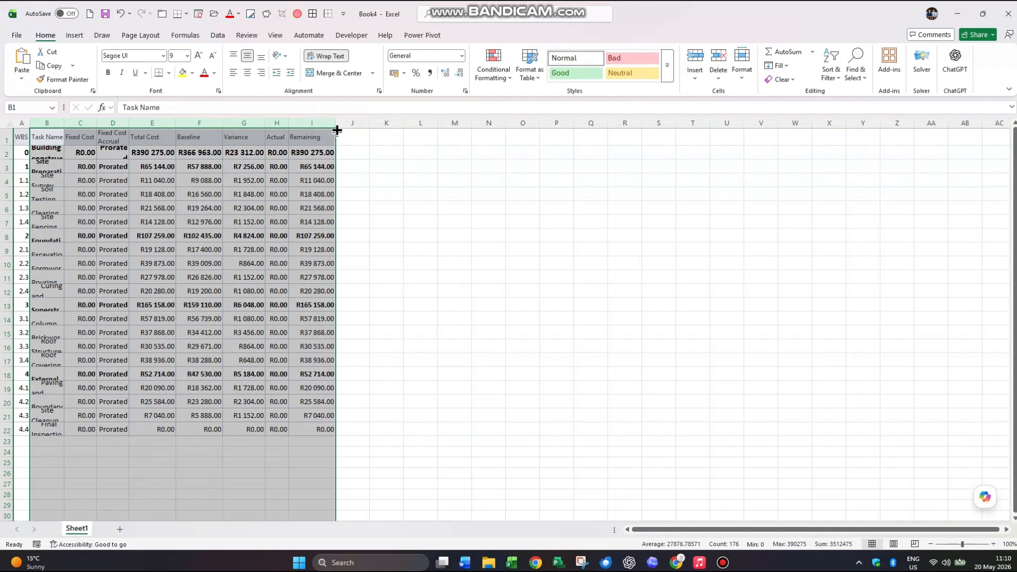
double_click(336, 125)
click(101, 223)
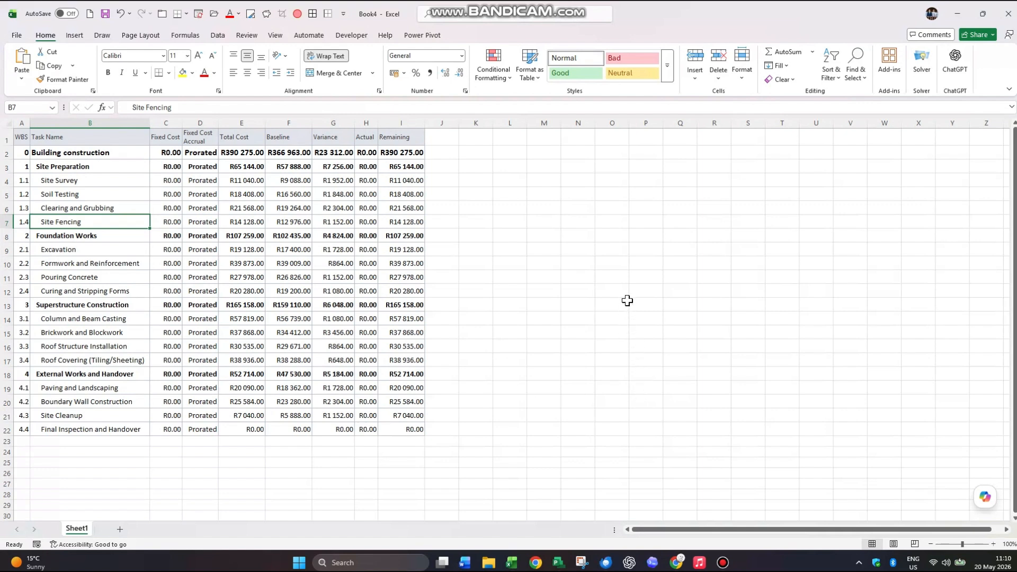
Switch to Microsoft Project, show the Resource Sheet, and copy all resource rows from the Resource Name through the Cost Variance column
click(558, 561)
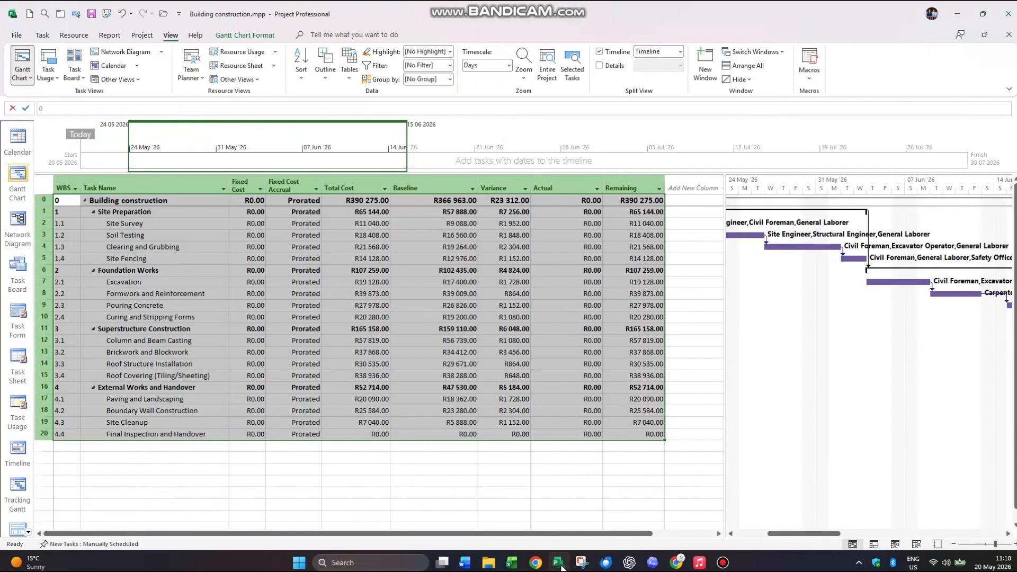
click(916, 544)
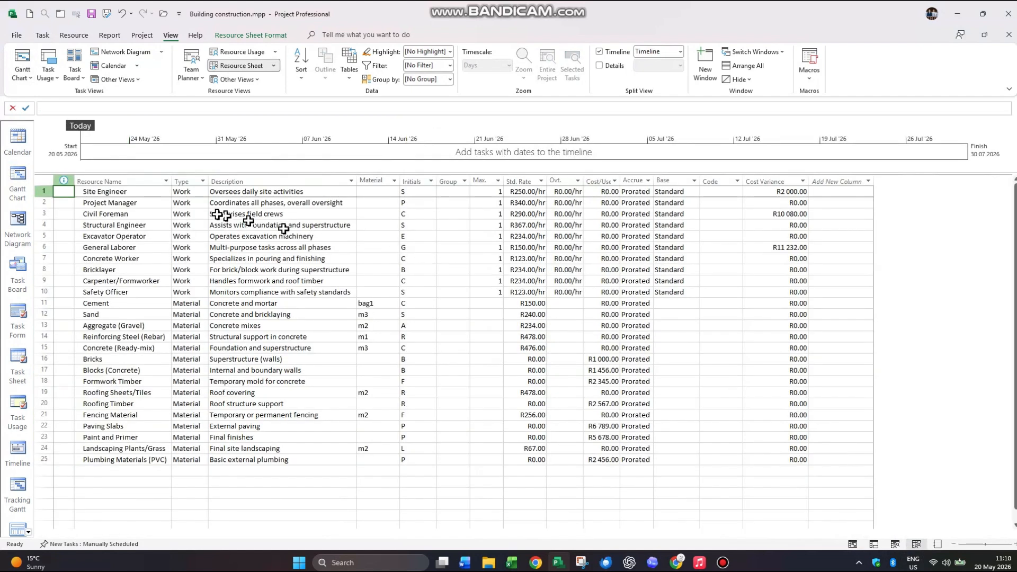
click(105, 191)
drag(105, 190, 775, 465)
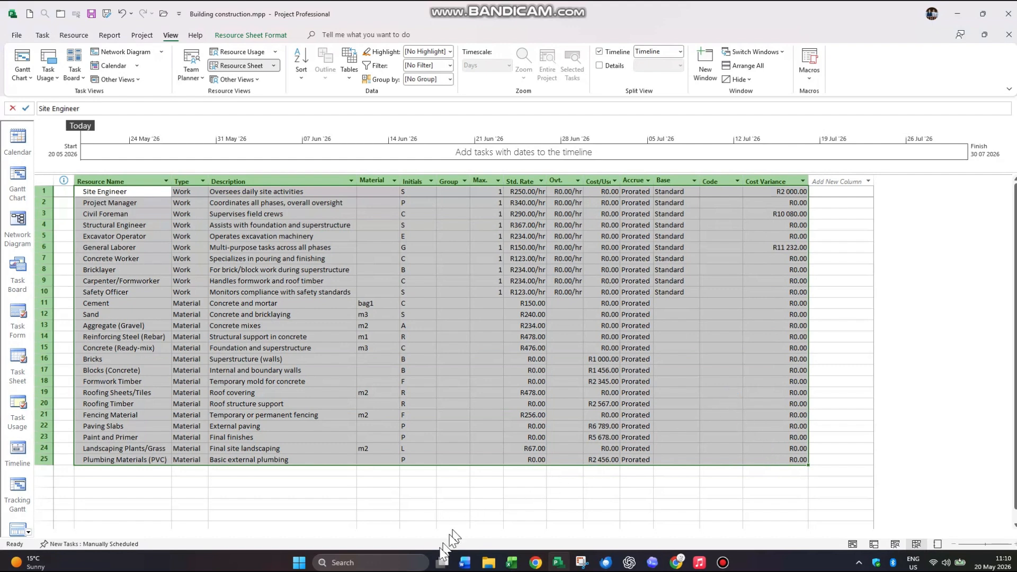
Switch back to the Excel workbook and paste the copied resource table at cell M1, beside the cost table
click(518, 566)
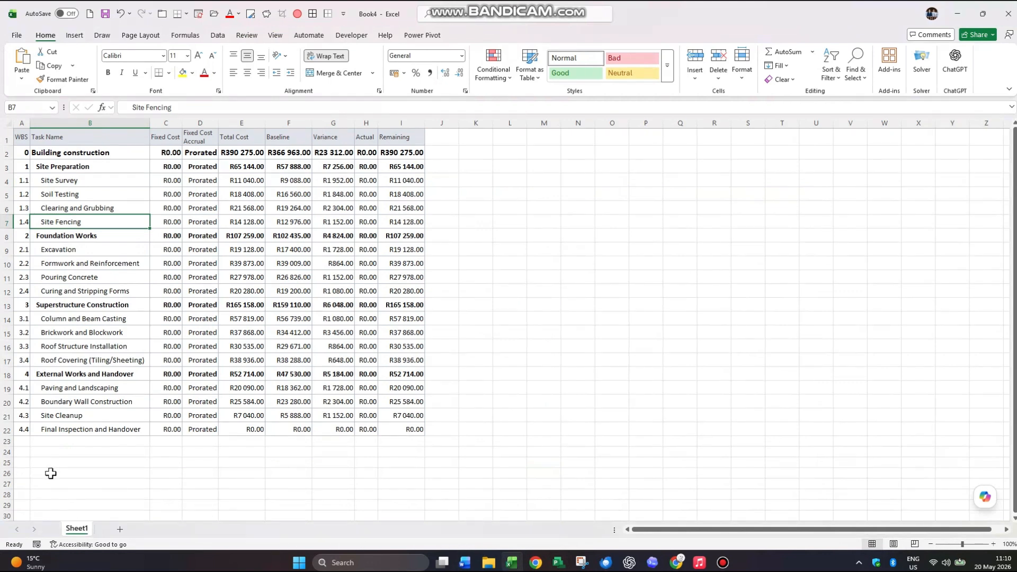
click(539, 137)
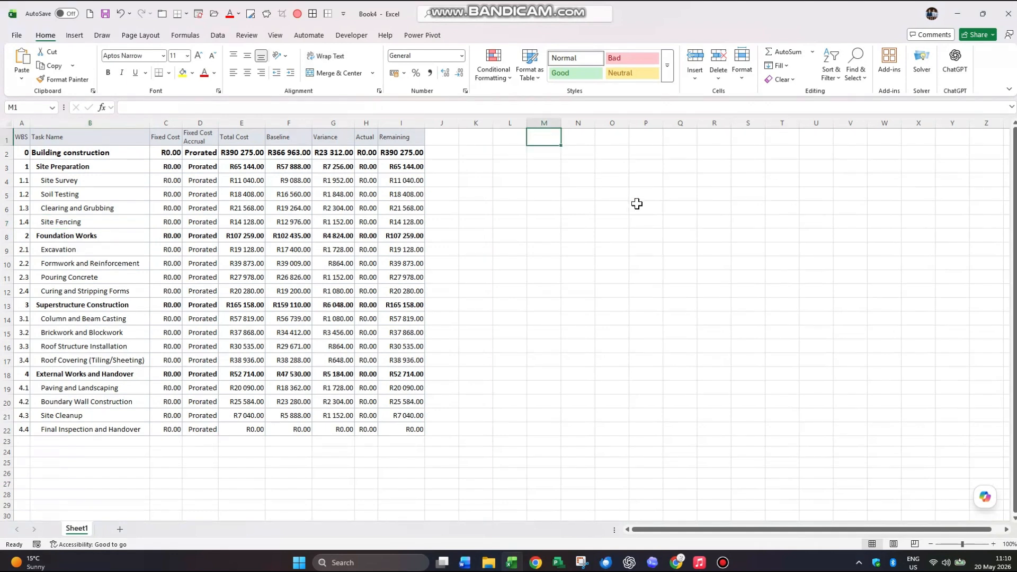
key(ctrl+v)
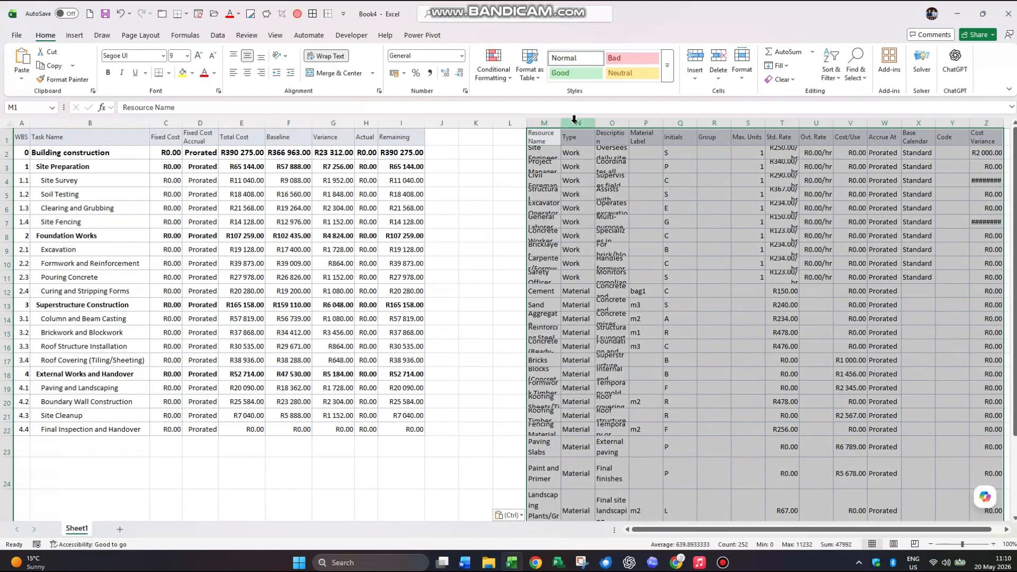
Auto-fit columns M to Z so the pasted resource table's entries fit on single lines
drag(548, 121, 867, 124)
double_click(868, 125)
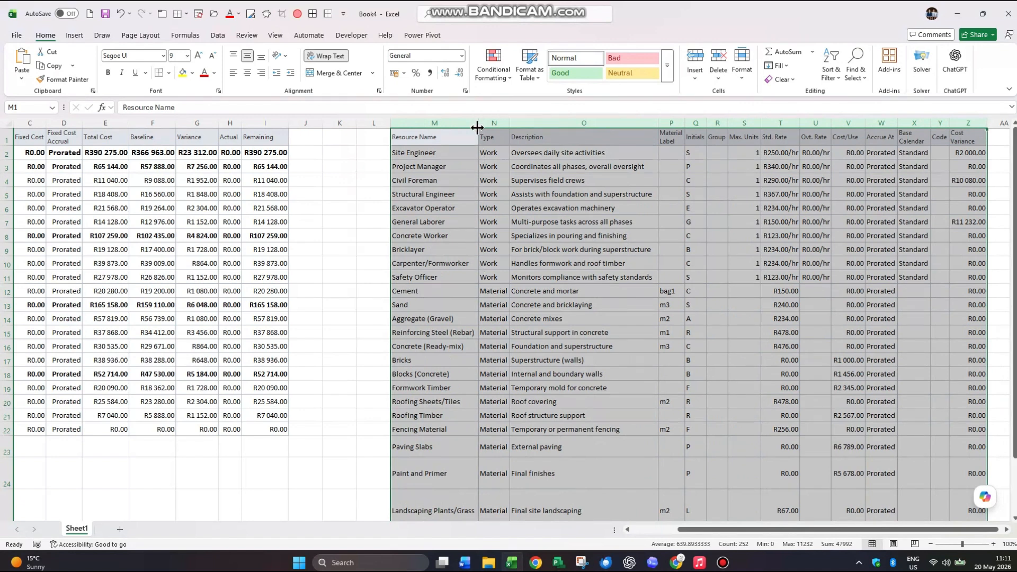
click(447, 233)
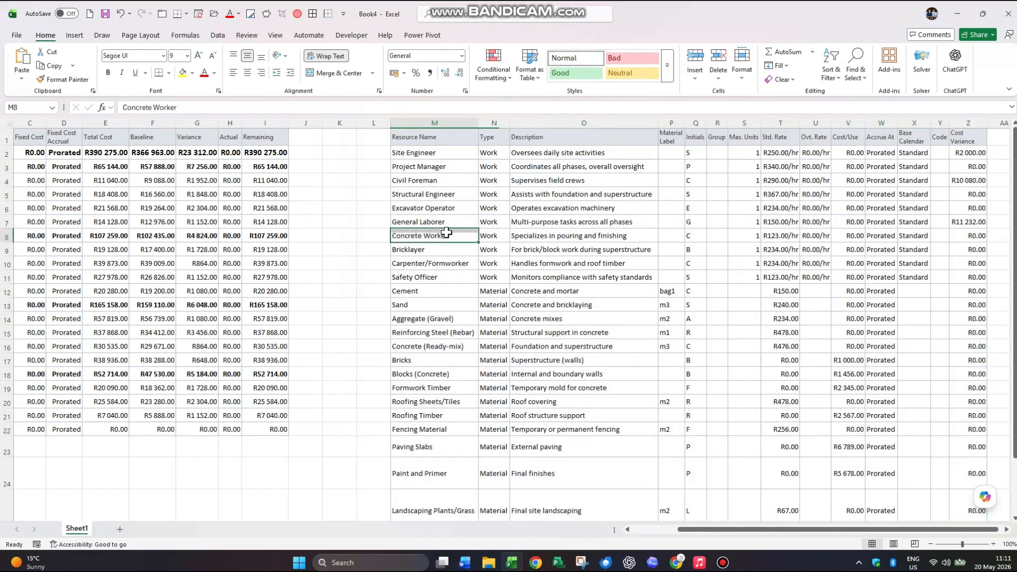
Open the ChatGPT add-in beside the worksheet, restarting it so that a new chat is ready
click(954, 69)
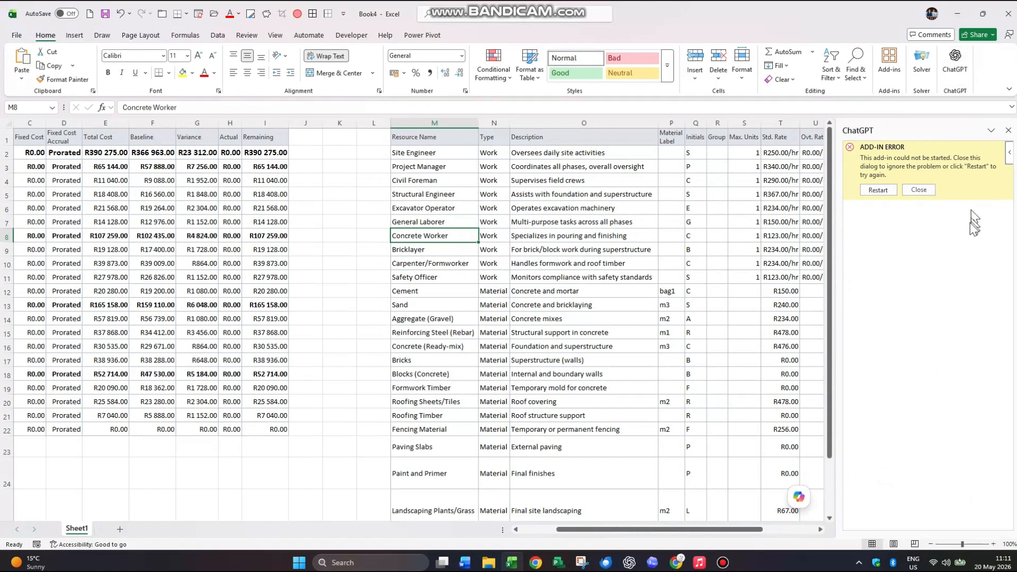
click(878, 189)
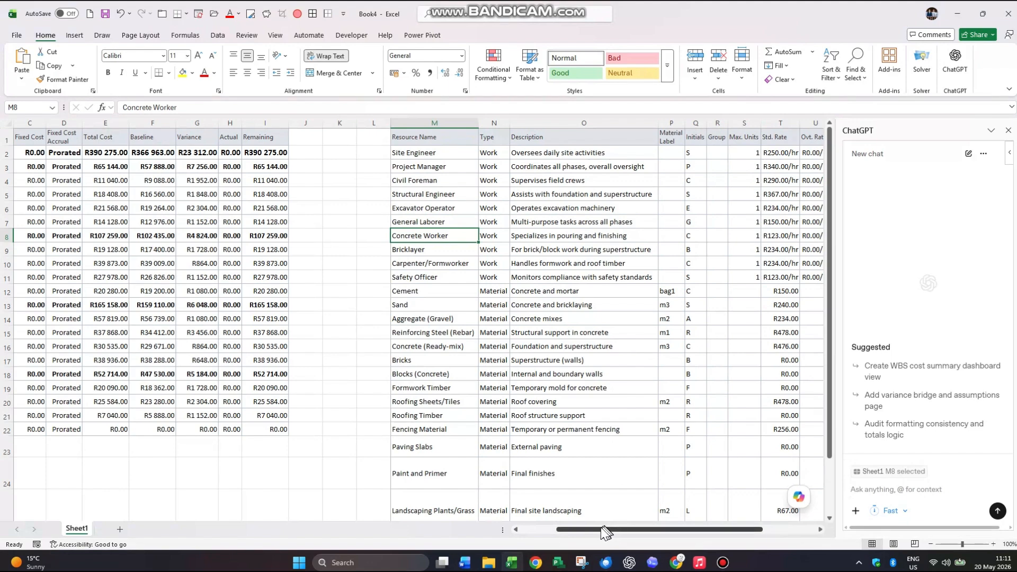
scroll(604, 527, right, 1)
drag(609, 533, 458, 529)
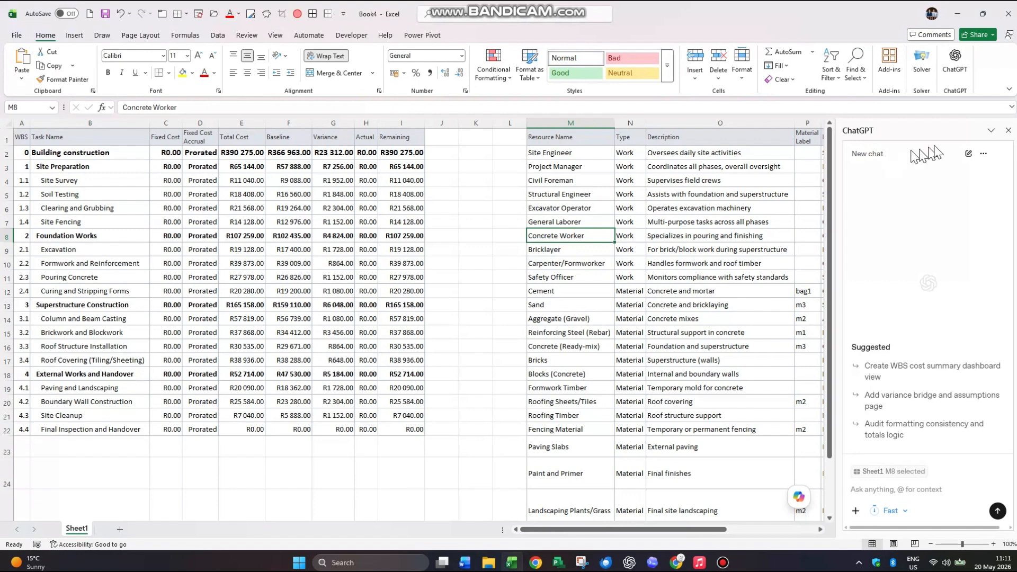
click(1008, 130)
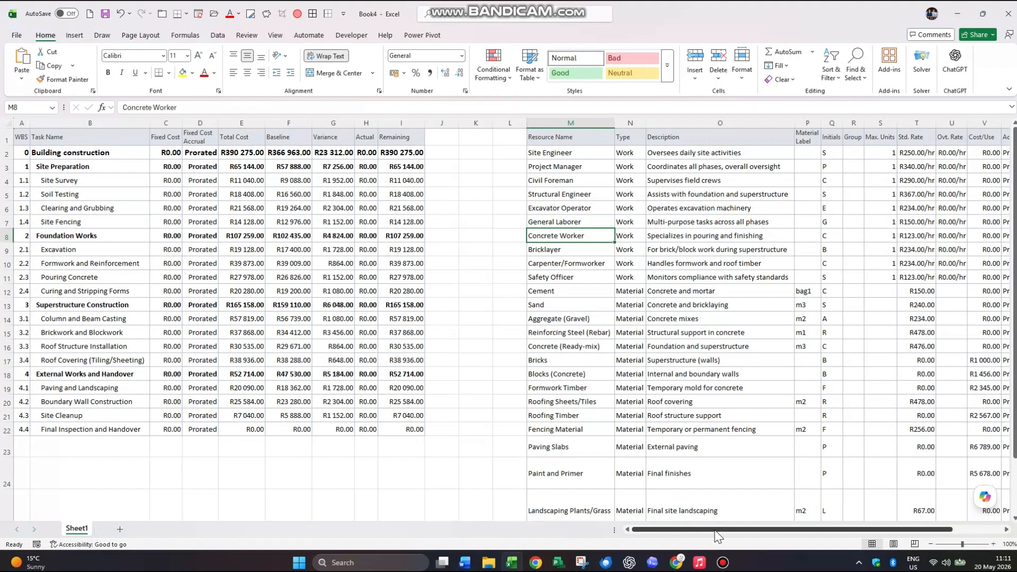
click(959, 63)
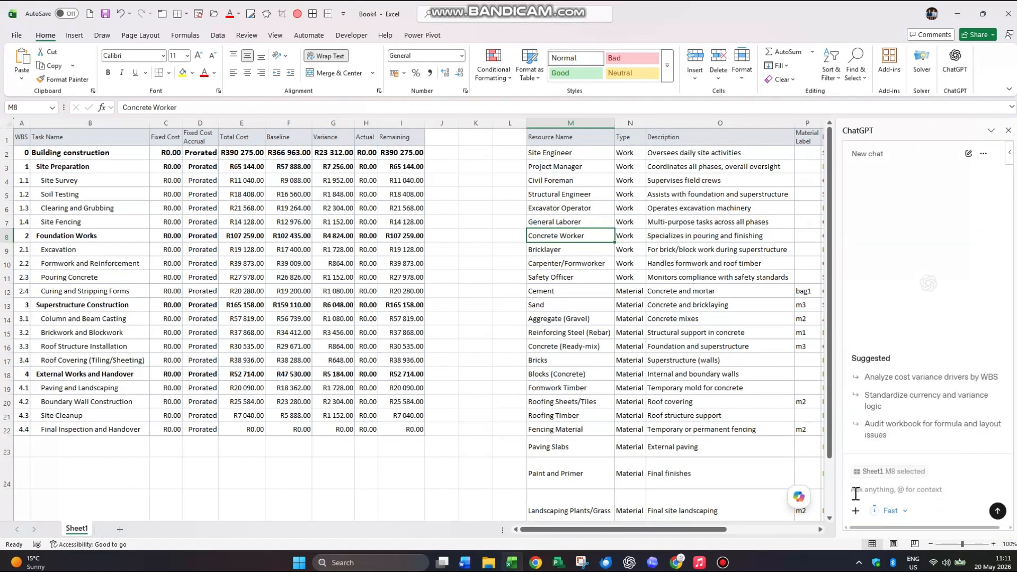
Ask ChatGPT to devise a prompt that generates a report on this project's variances, for it to follow as its own instructions
text(Devise)
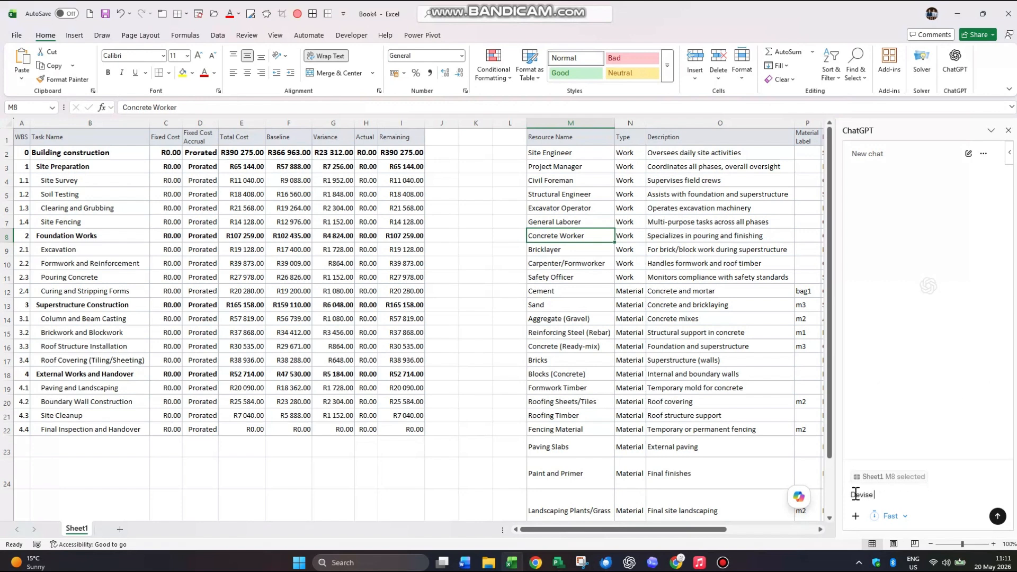
text( a prompt for me that generates)
text(a report on)
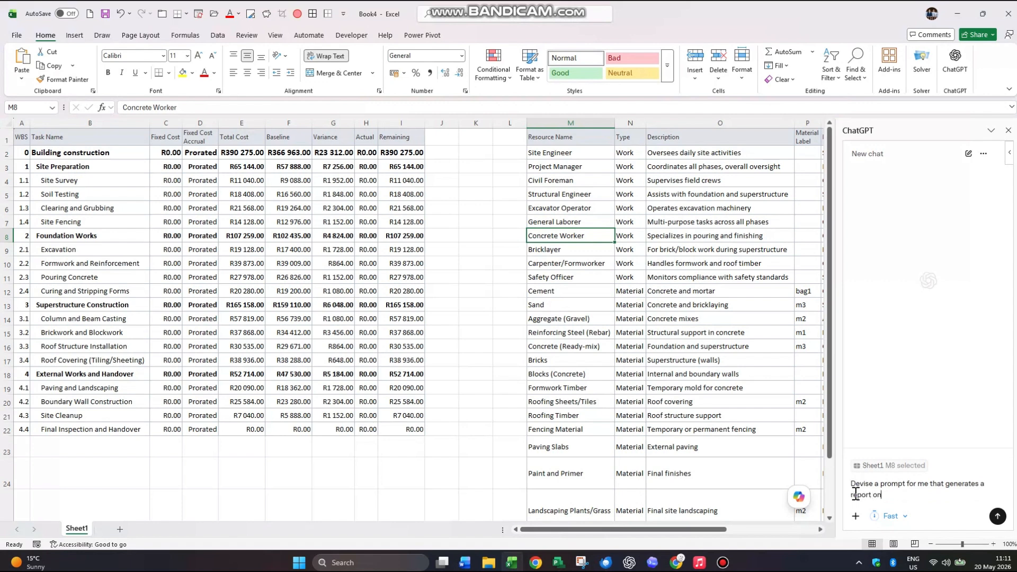
text( the variances in thei)
key(BackSpace)
text(project. Then I'll get you to)
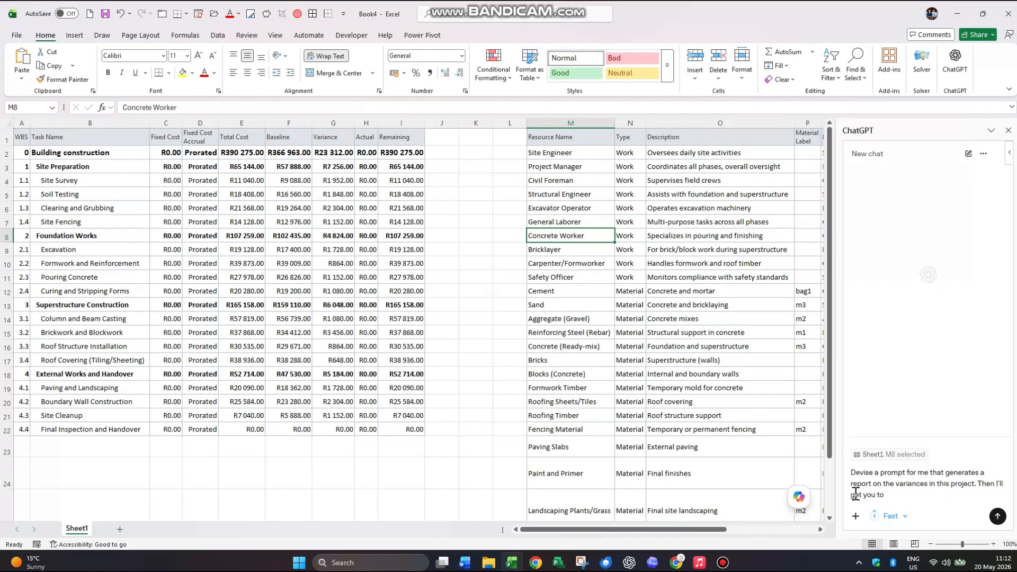
text(follow your own instructions)
key(Return)
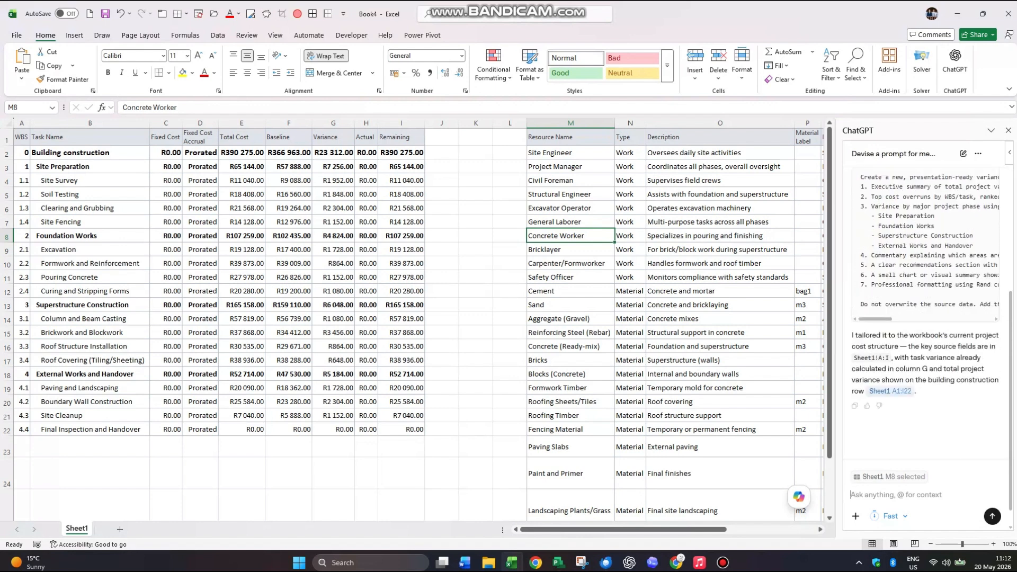
Copy the prompt ChatGPT devised into the chat and submit it to build the linked report on a new "Variance Report" sheet
scroll(905, 266, up, 2)
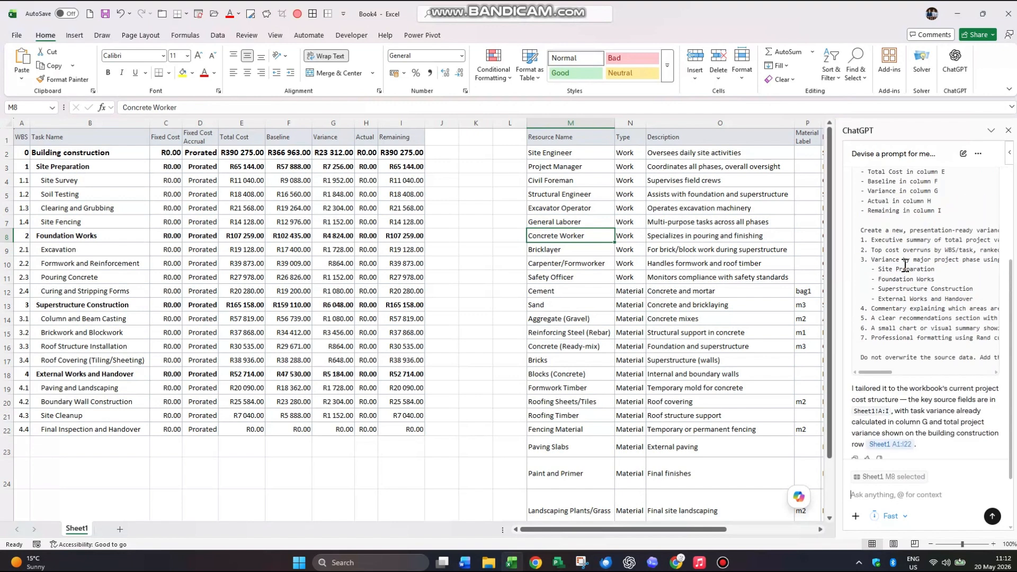
scroll(905, 267, up, 1)
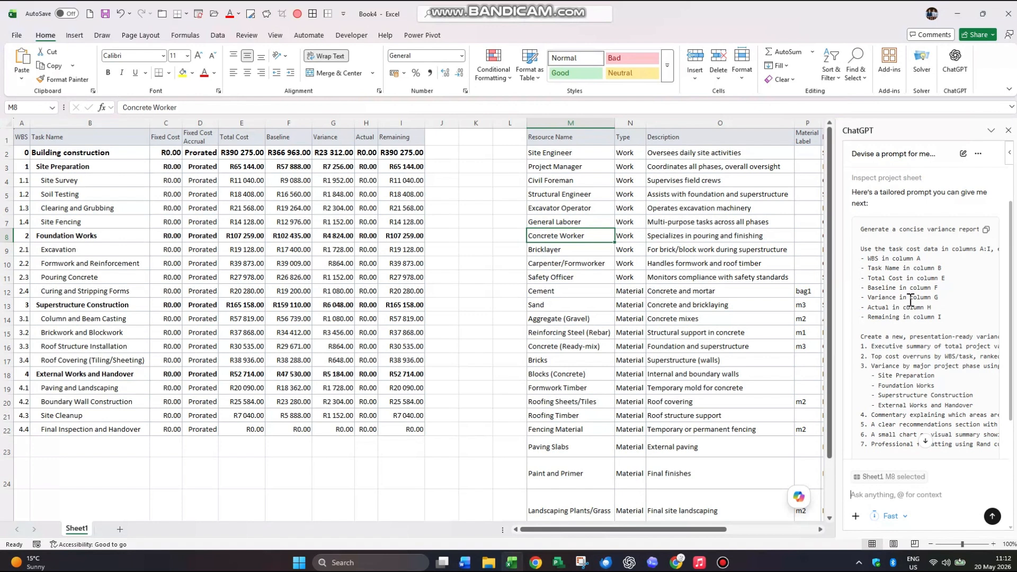
scroll(910, 300, down, 1)
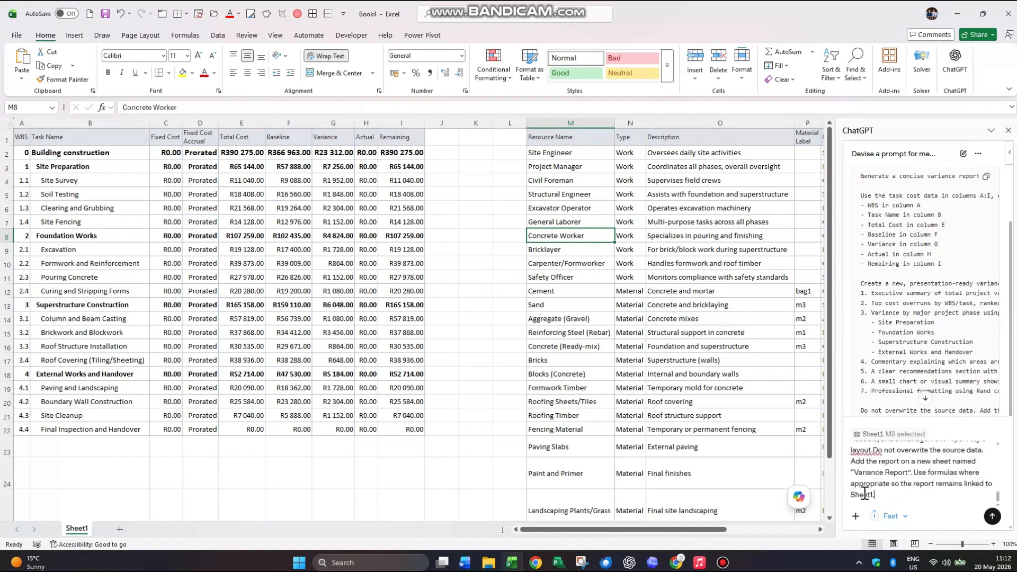
click(992, 516)
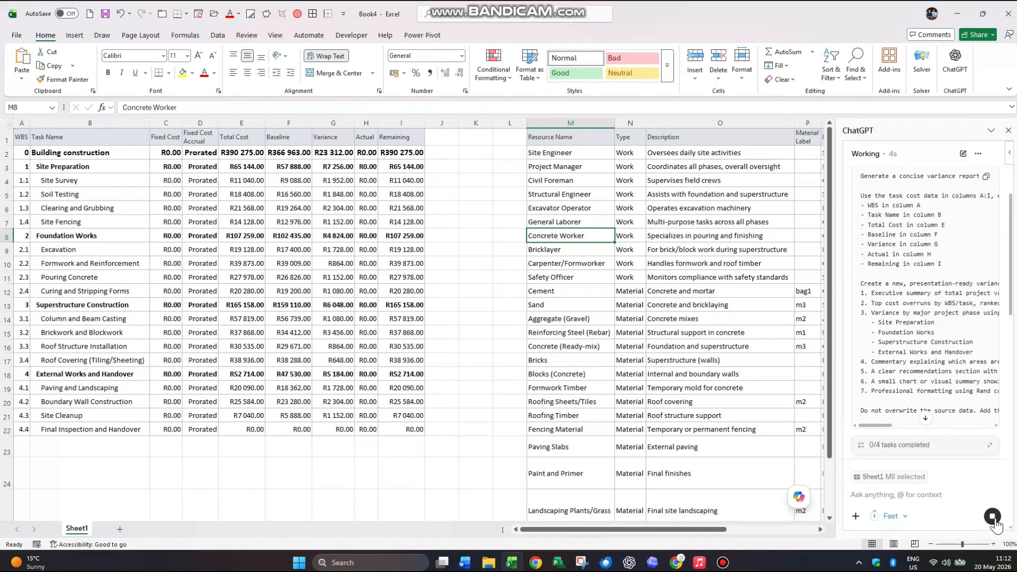
Ask ChatGPT to fix the strange entry on the column chart's x axis and also indicate the resources responsible for the variances
drag(644, 530, 610, 530)
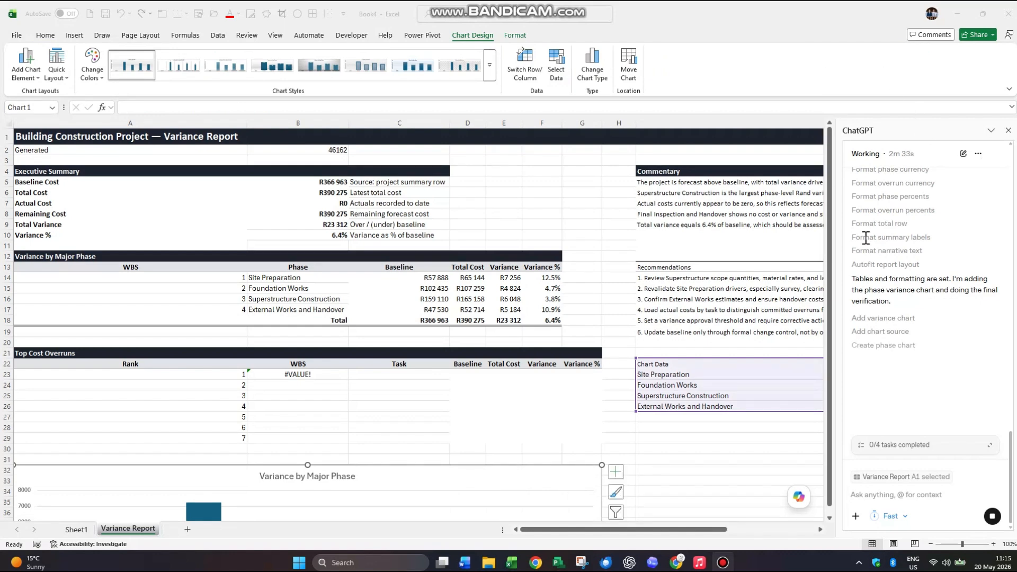
scroll(556, 421, down, 6)
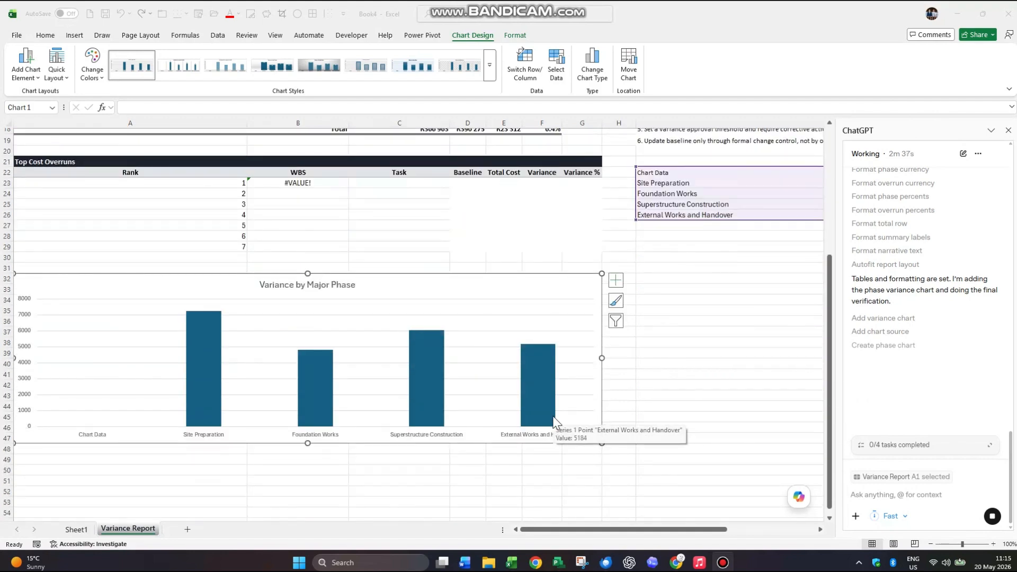
scroll(552, 418, up, 6)
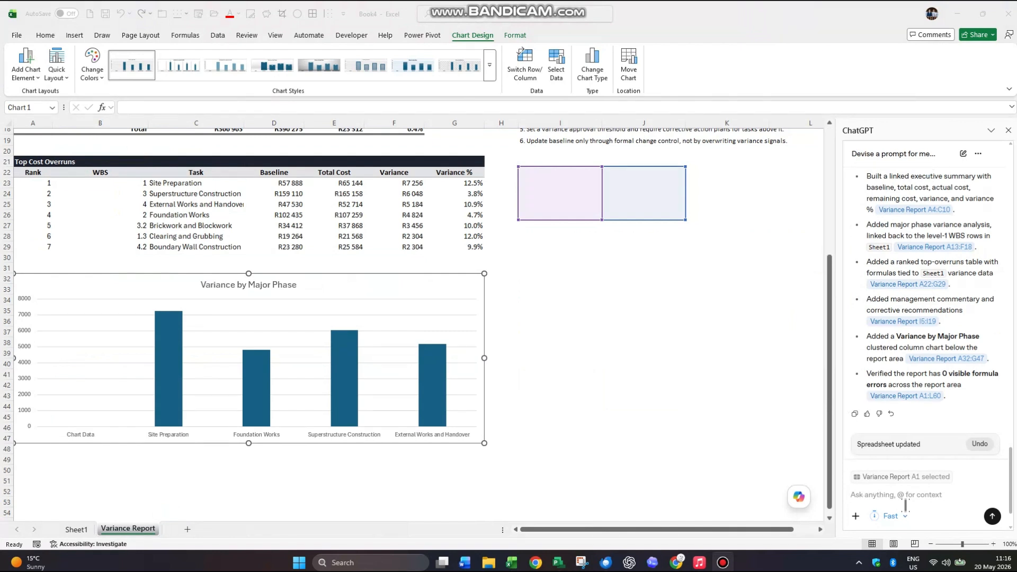
click(860, 494)
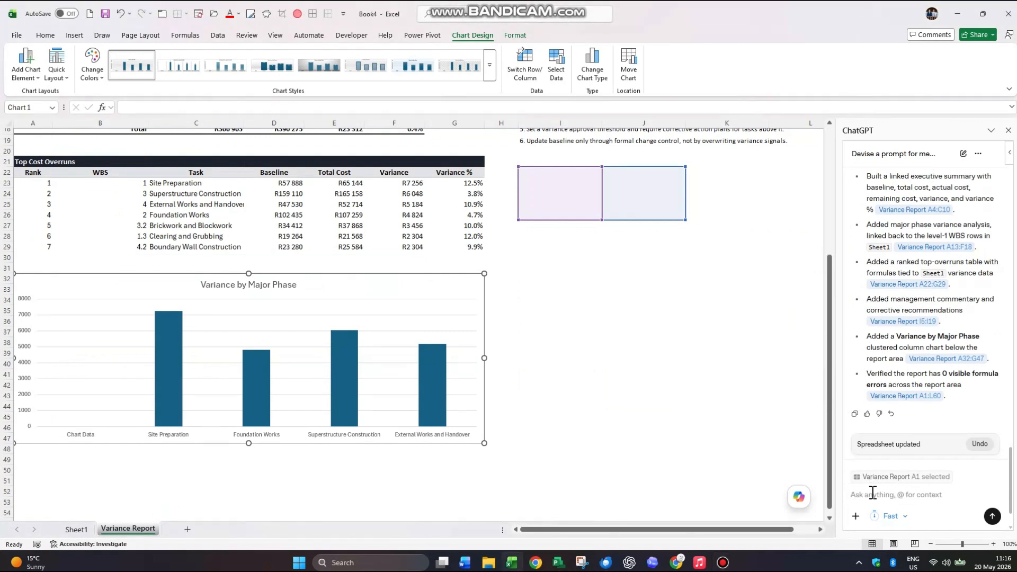
text(Thanks your chart (column) has a strange entry on)
key(BackSpace)
key(BackSpace)
key(BackSpace)
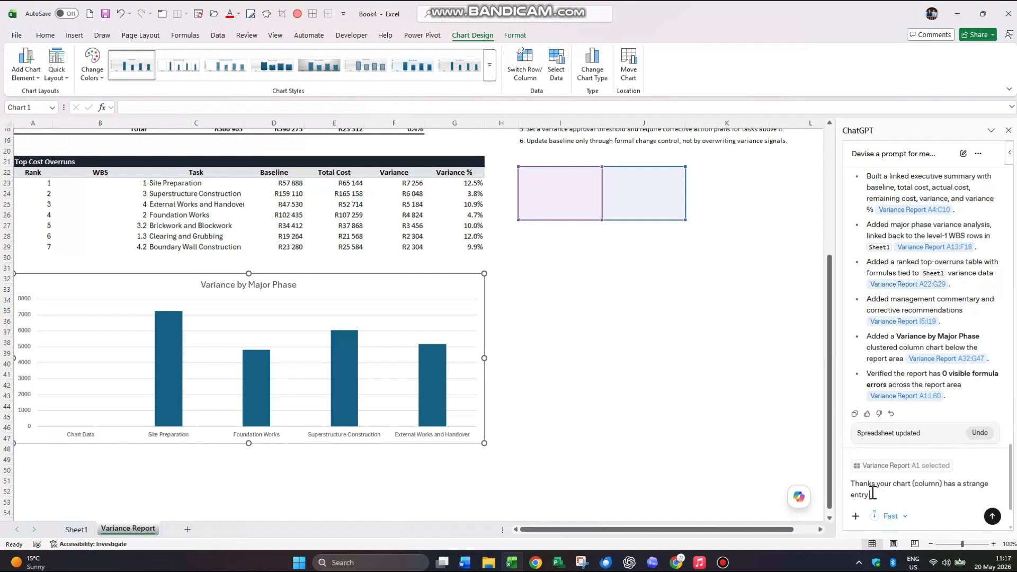
text(on the x axis. Can yuu see to that. Can you a)
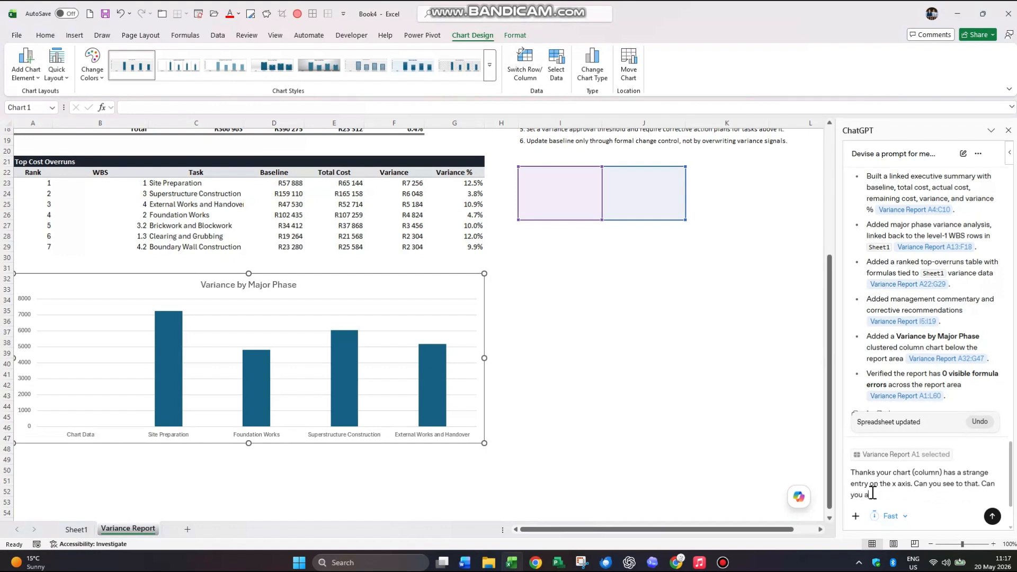
text(lso produce some indication of the)
text(resources)
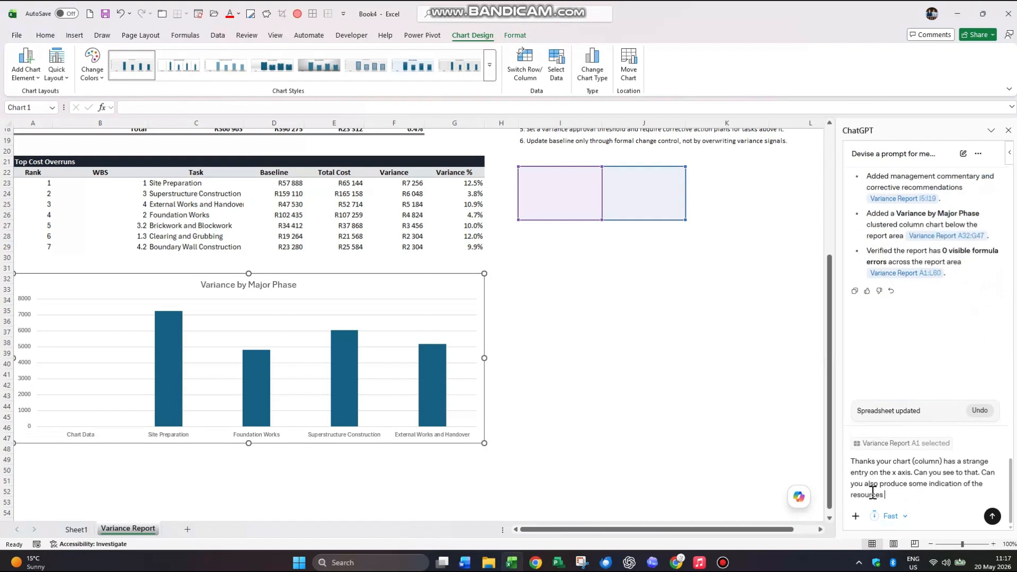
text( responsible for the variances)
key(Return)
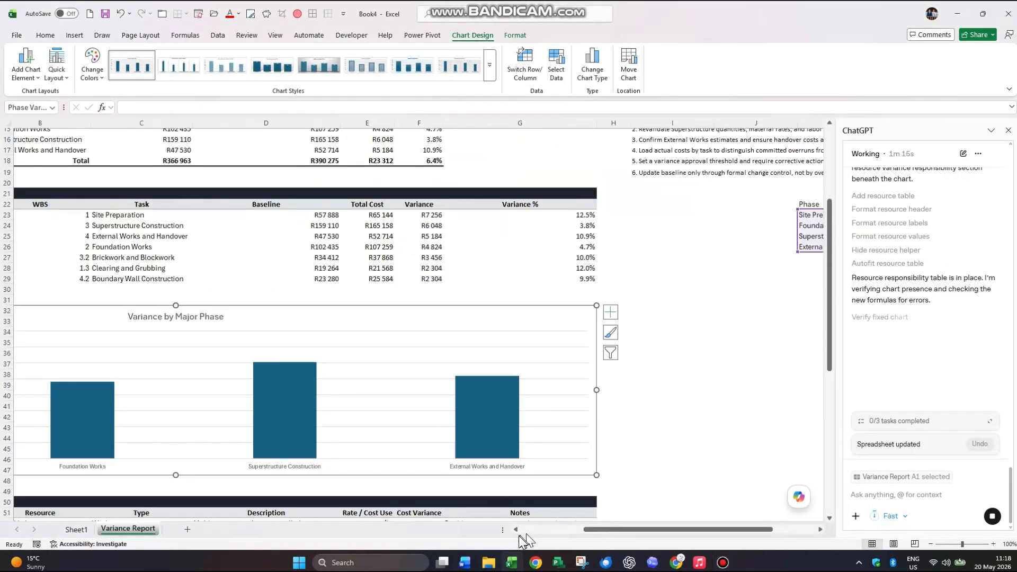
Examine the updated Variance Report, including the phase variance chart, overrun tables, responsible resources, commentary and recommendations
drag(593, 529, 559, 535)
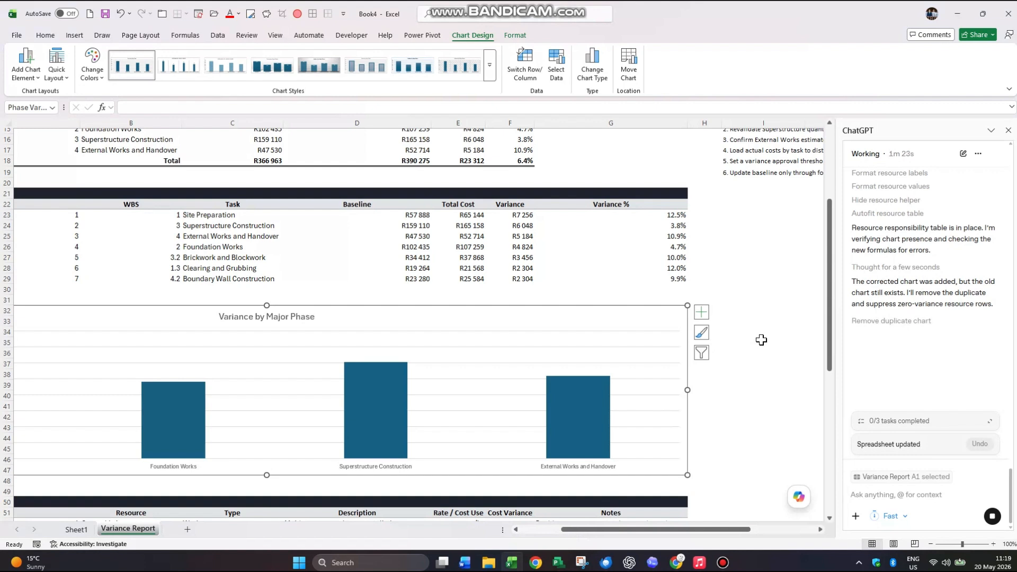
drag(647, 530, 712, 537)
scroll(737, 445, up, 5)
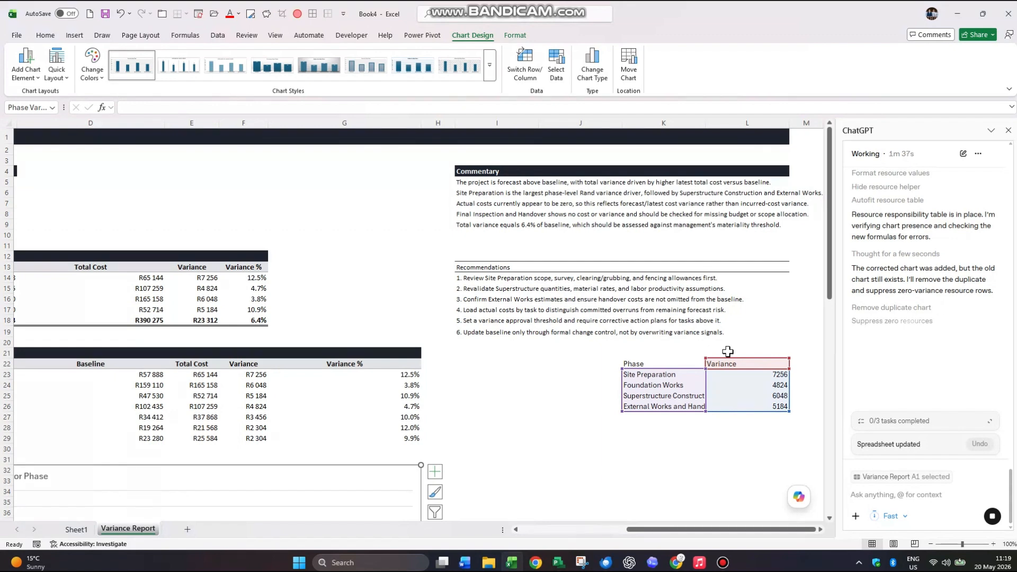
scroll(554, 320, down, 5)
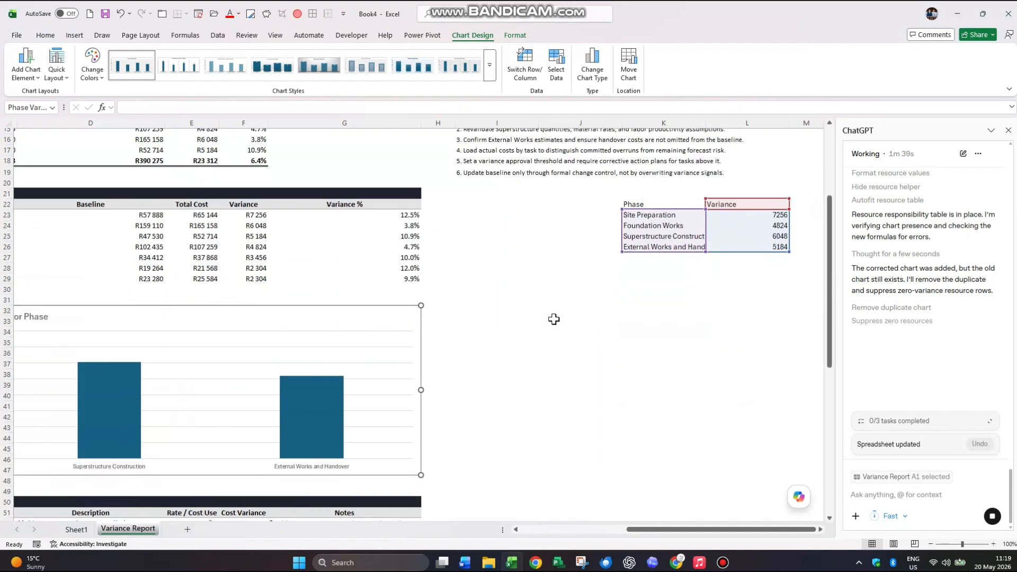
drag(666, 530, 735, 539)
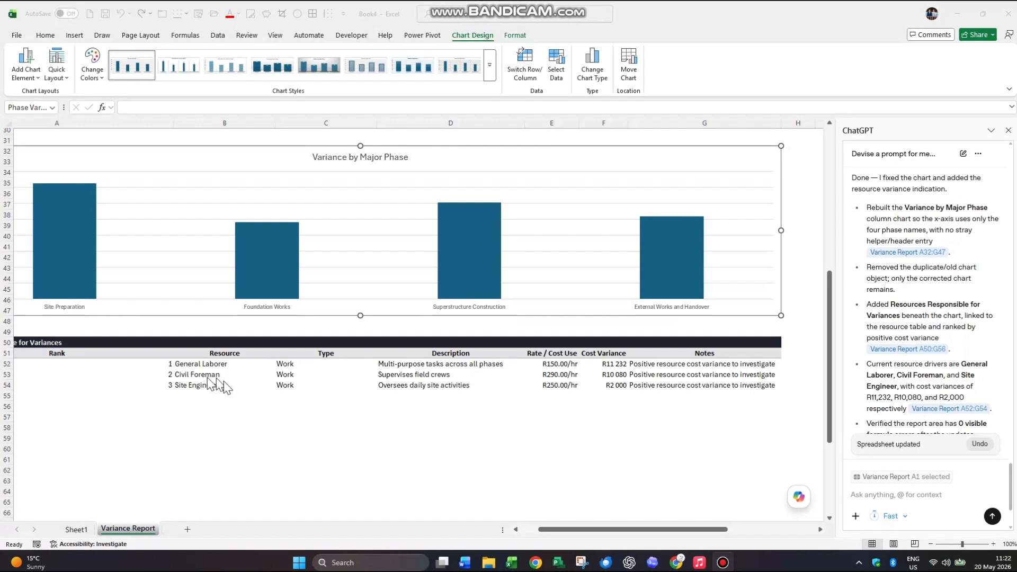
click(830, 340)
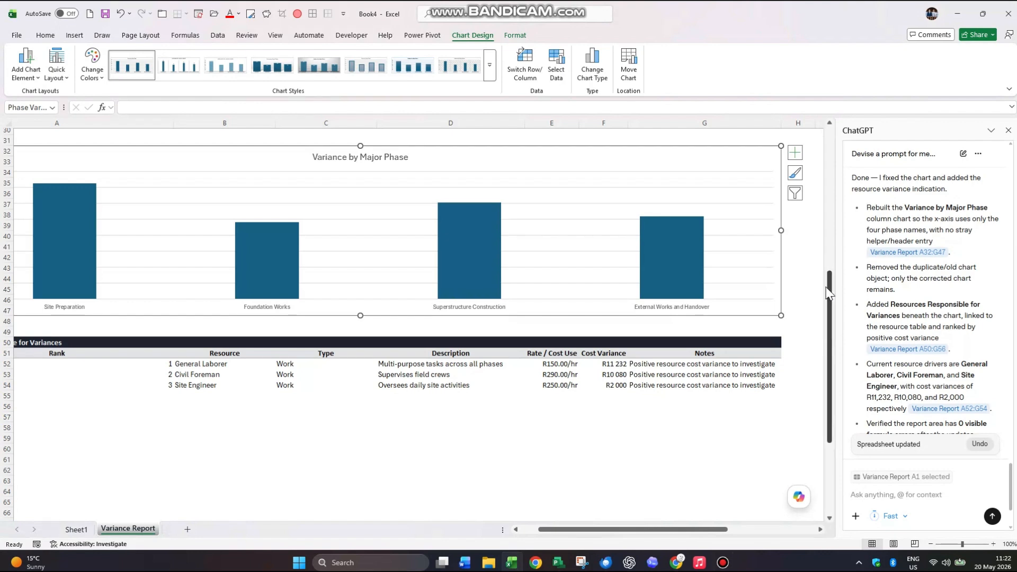
scroll(832, 294, up, 1)
drag(831, 294, 843, 166)
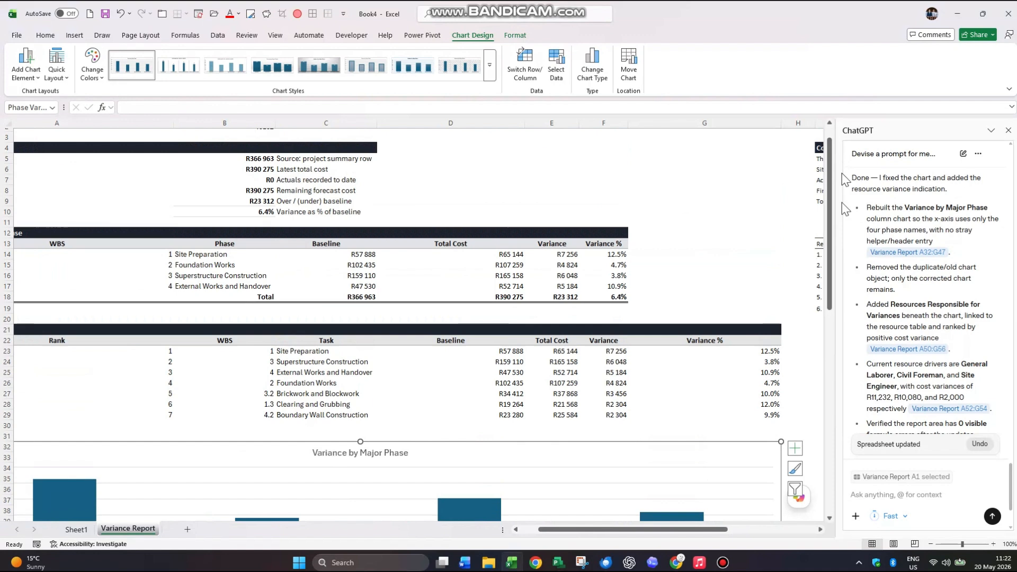
drag(645, 535, 745, 538)
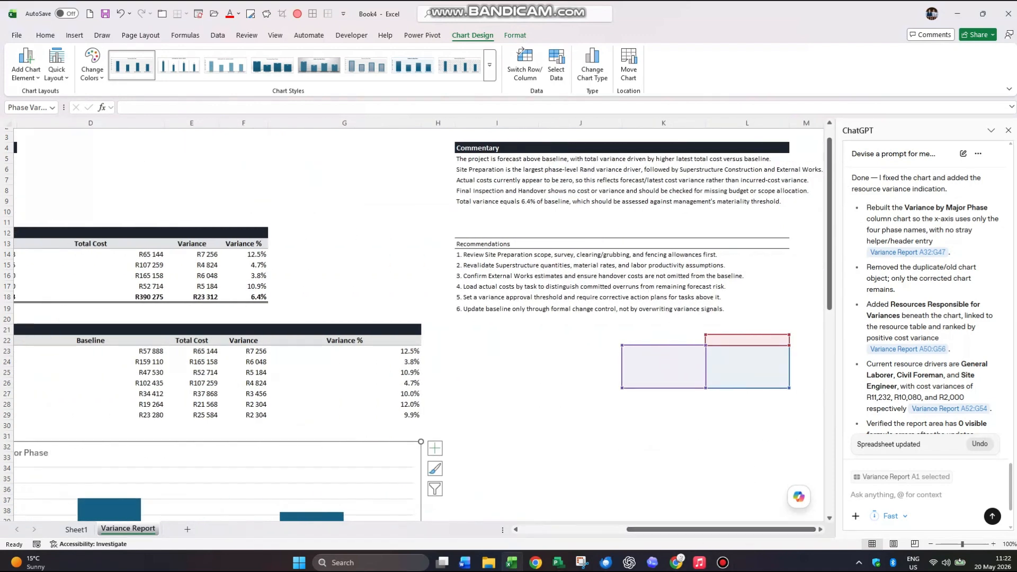